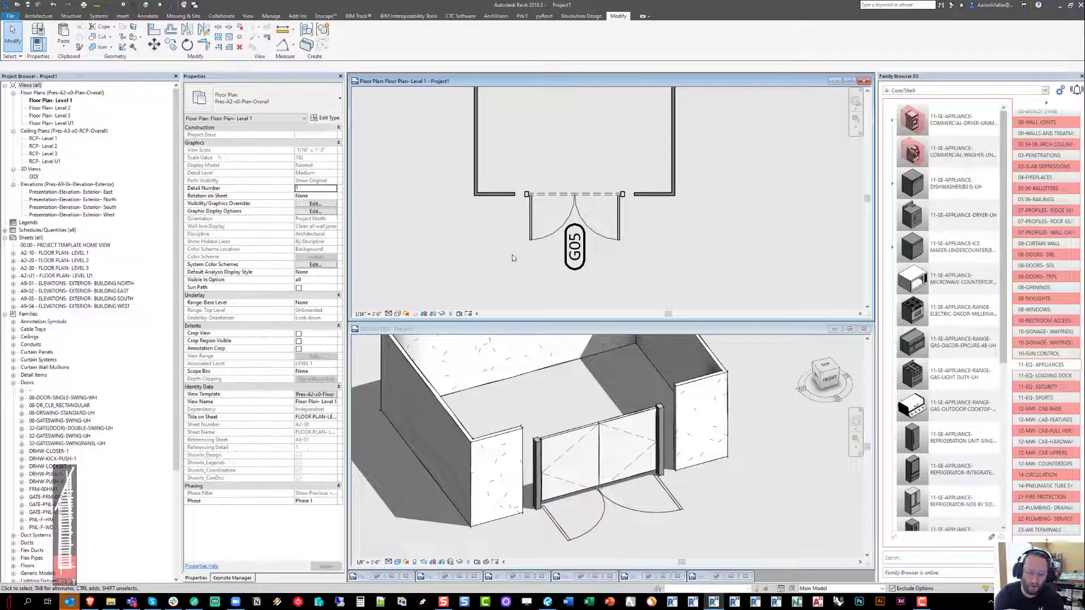
Step: Switch to File Explorer and examine the gate reference images 2020-03-12_14-31-12.png, images (2).jpg and maxresdefault.jpg in the Images folder
{"action": "left_click", "coordinate": [111, 602]}
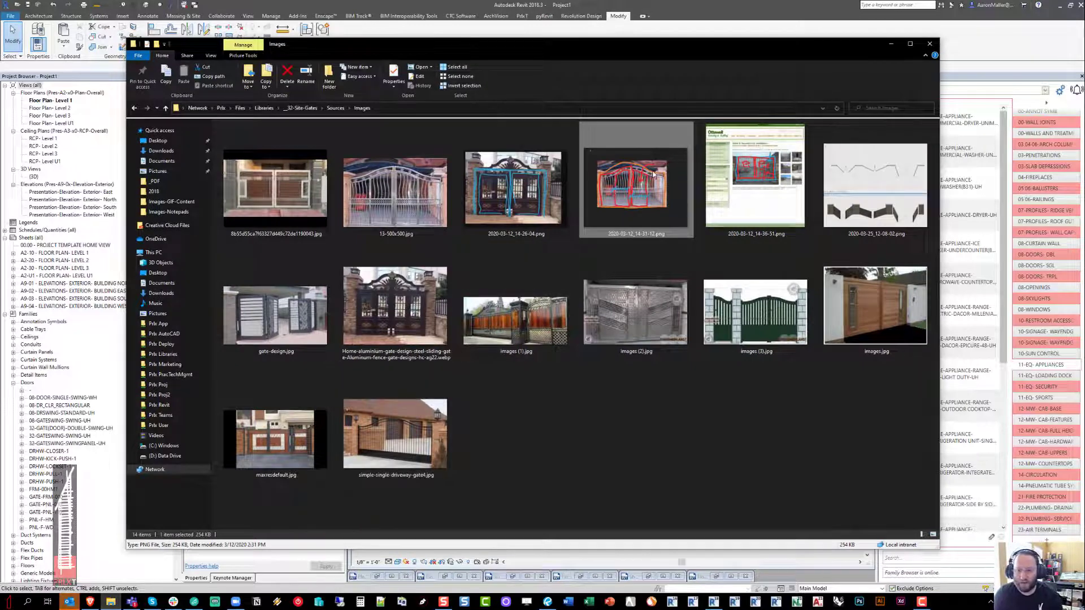
{"action": "double_click", "coordinate": [676, 194]}
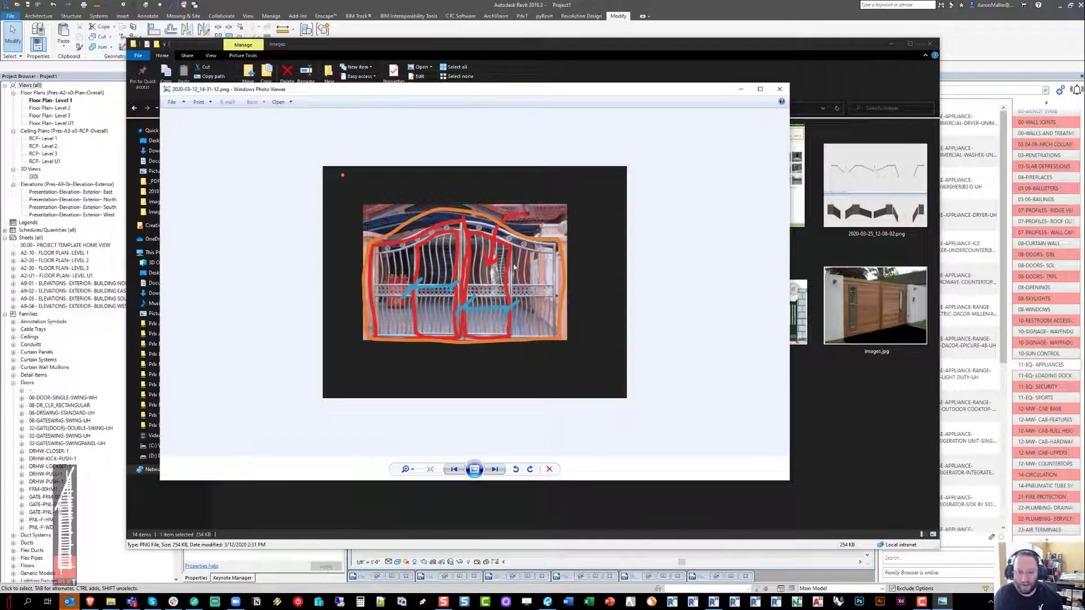
{"action": "left_click", "coordinate": [779, 89]}
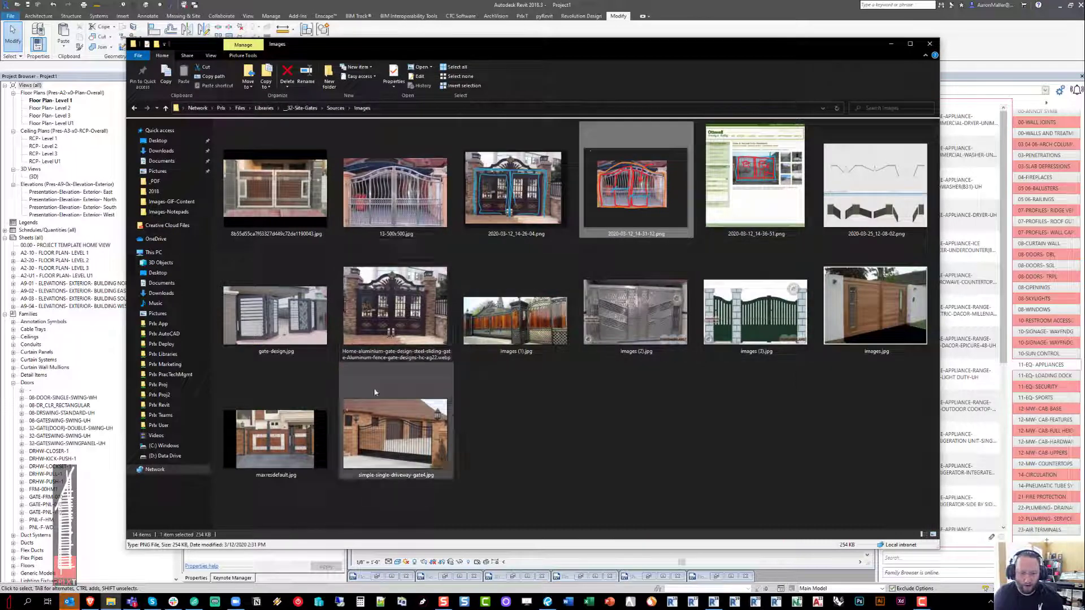
{"action": "double_click", "coordinate": [624, 318]}
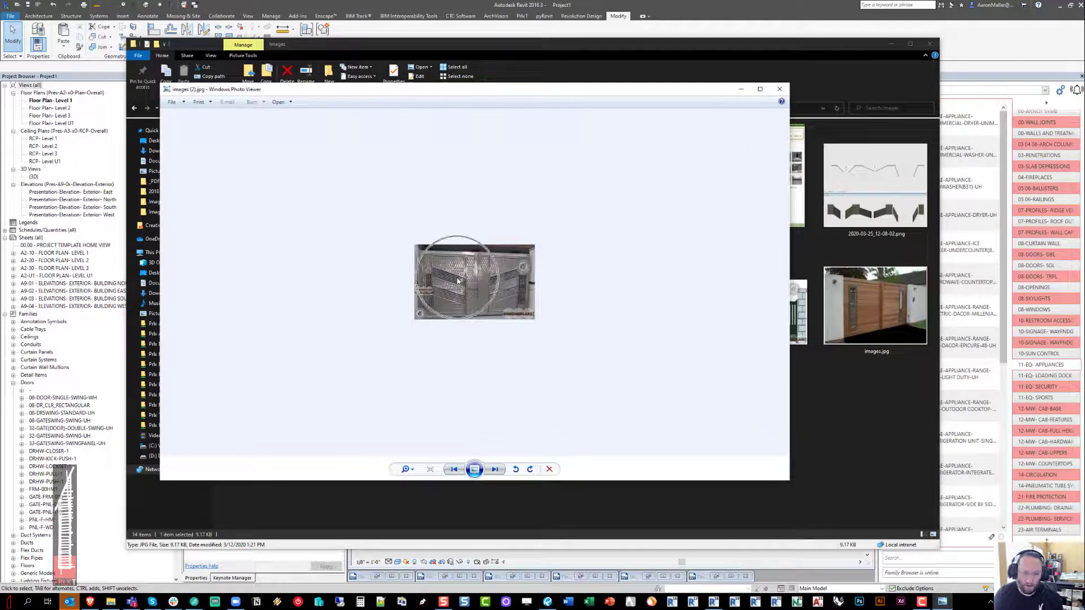
{"action": "left_click", "coordinate": [786, 92]}
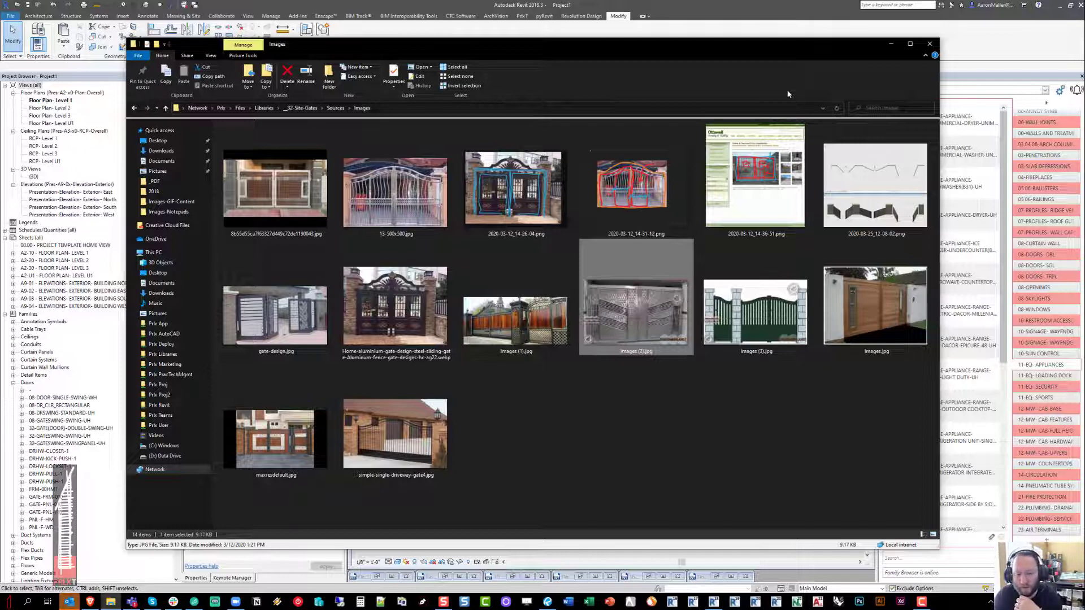
{"action": "double_click", "coordinate": [332, 408]}
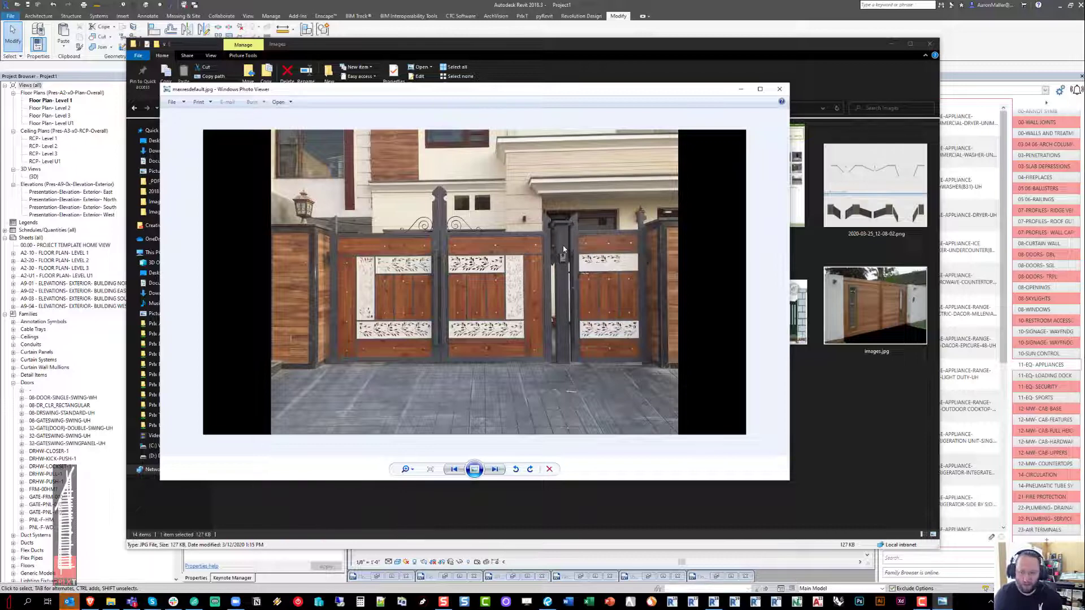
{"action": "left_click", "coordinate": [779, 89]}
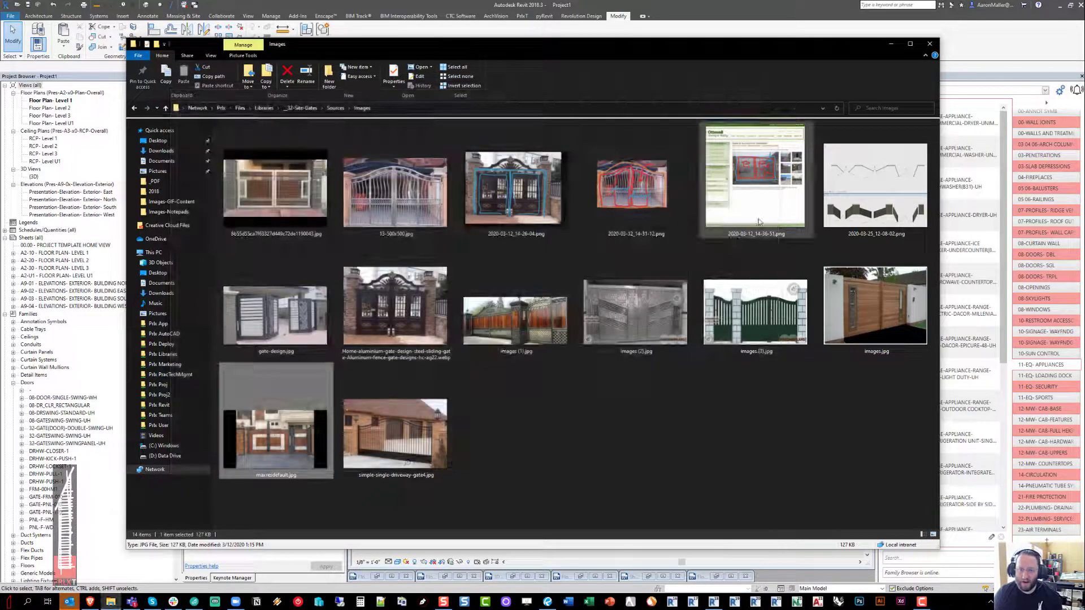
{"action": "left_click", "coordinate": [891, 43]}
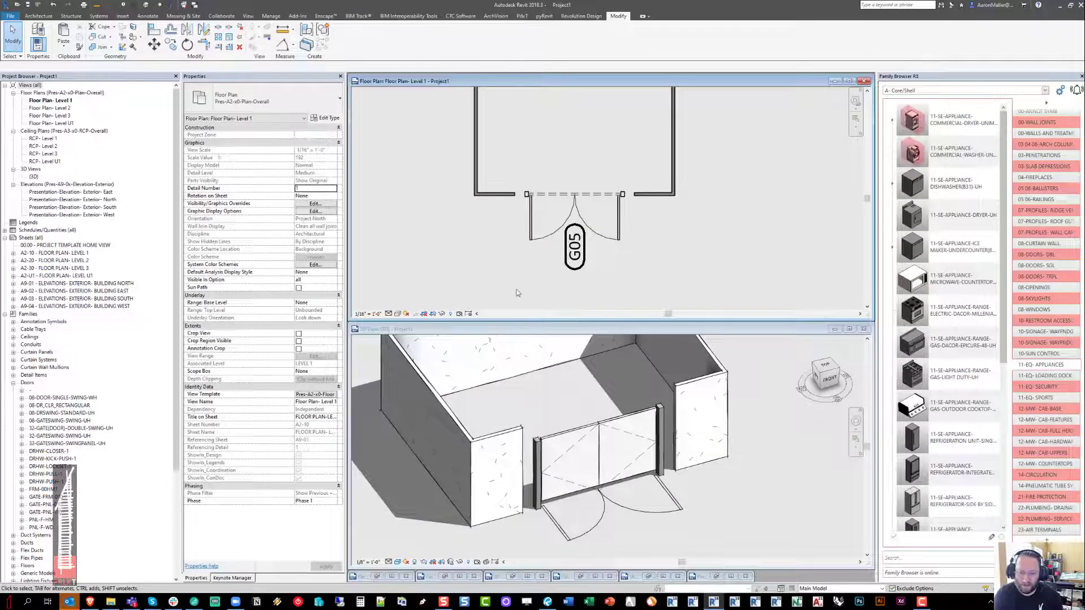
Step: Enable uneven panels on the double-swing gate and set the width of gate 1 to 8'
{"action": "left_click", "coordinate": [559, 439]}
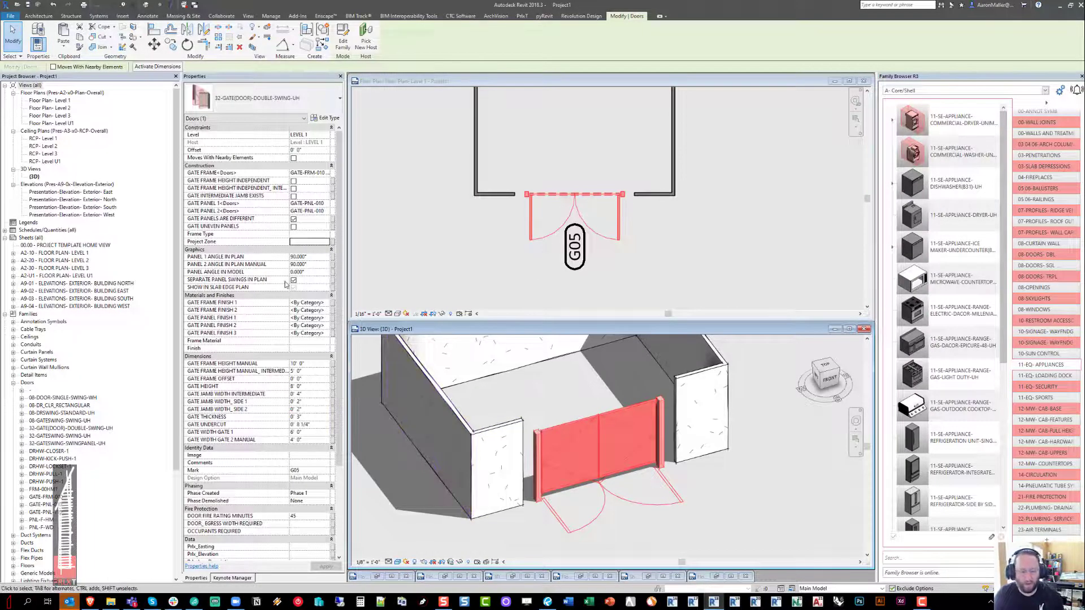
{"action": "left_click", "coordinate": [314, 432]}
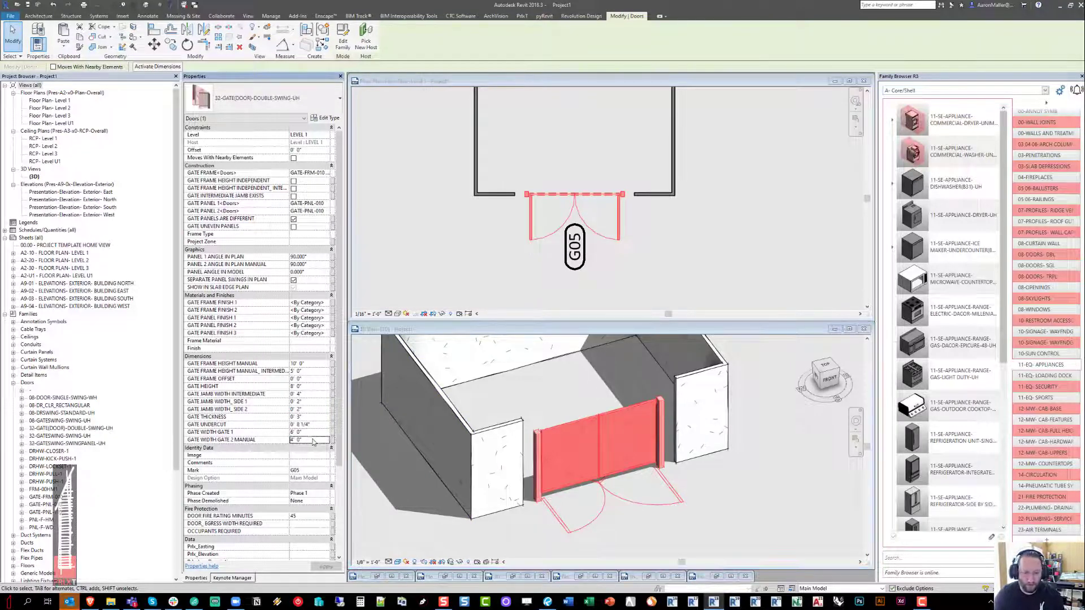
{"action": "left_click", "coordinate": [293, 226]}
{"action": "left_click", "coordinate": [442, 253]}
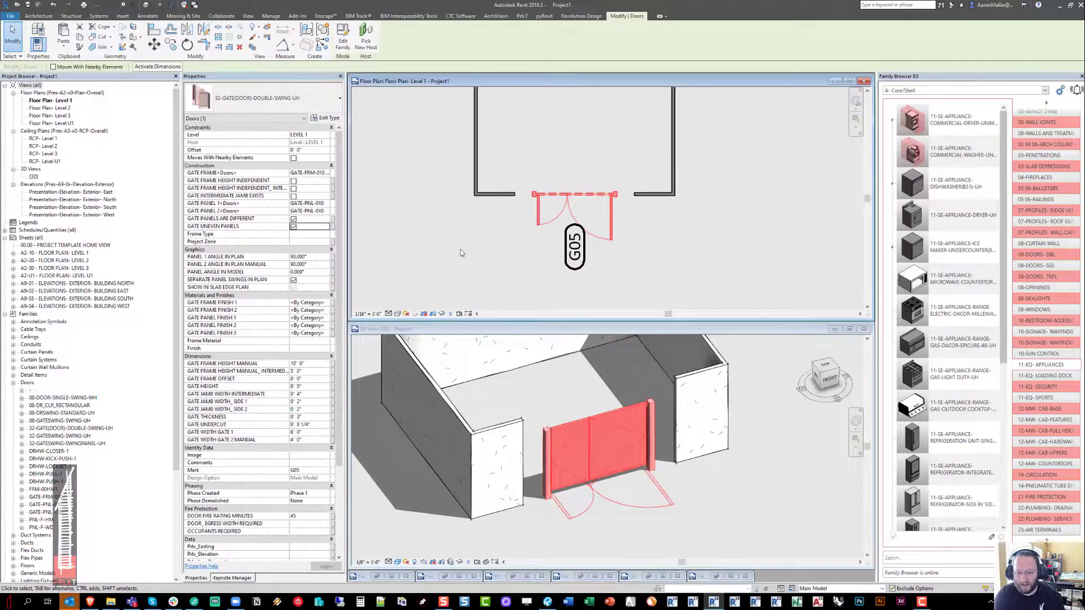
{"action": "left_click", "coordinate": [309, 433]}
{"action": "type", "text": "10"}
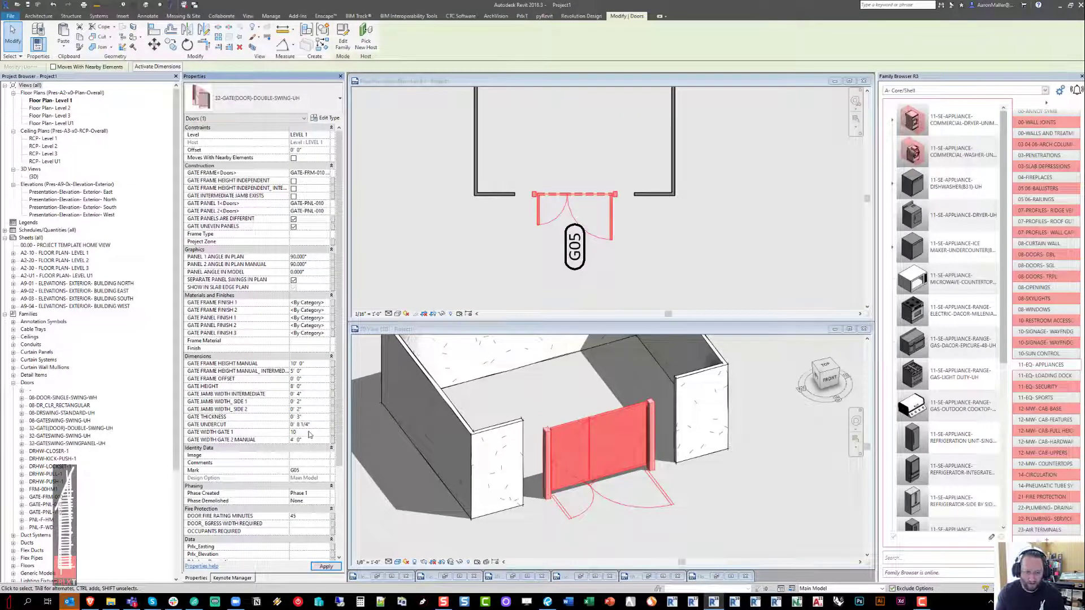
{"action": "key", "text": "Return"}
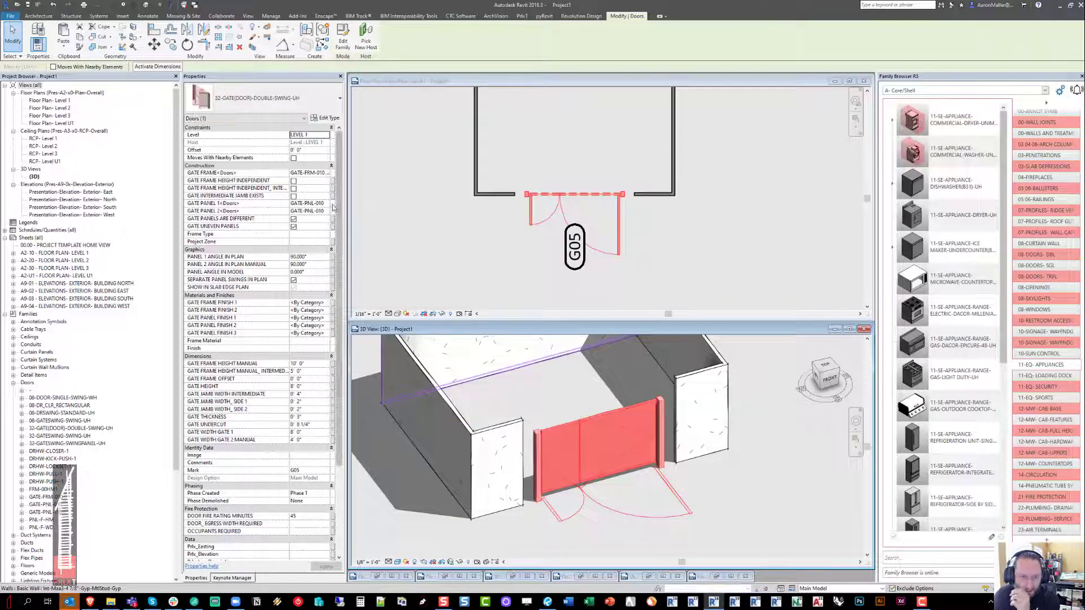
Step: Add an intermediate jamb between the two panels of the double-swing gate
{"action": "left_click", "coordinate": [293, 196]}
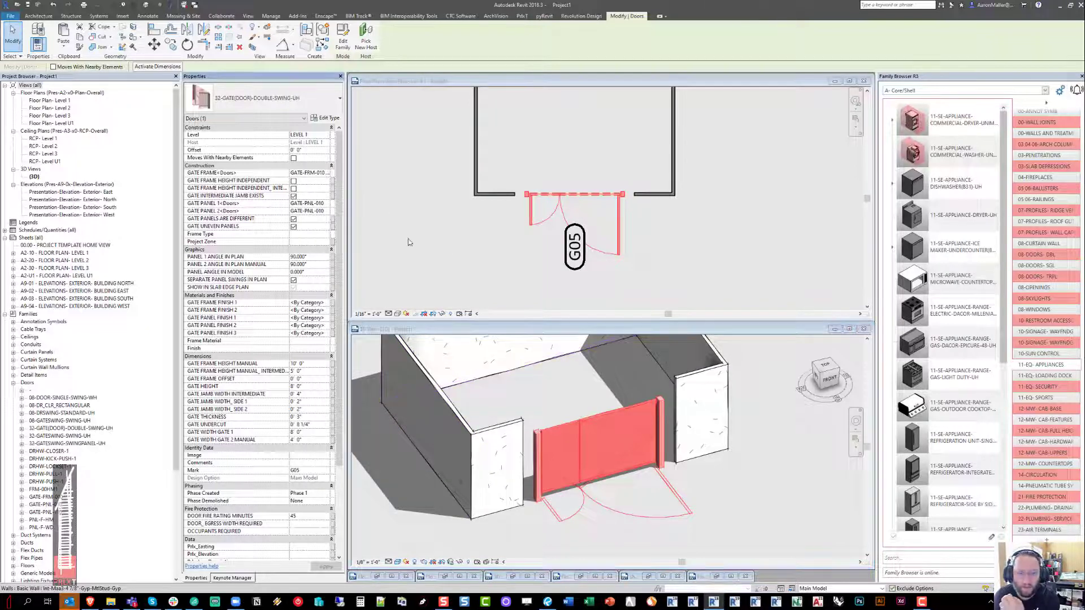
{"action": "scroll", "coordinate": [580, 456], "scroll_direction": "up", "scroll_amount": 6}
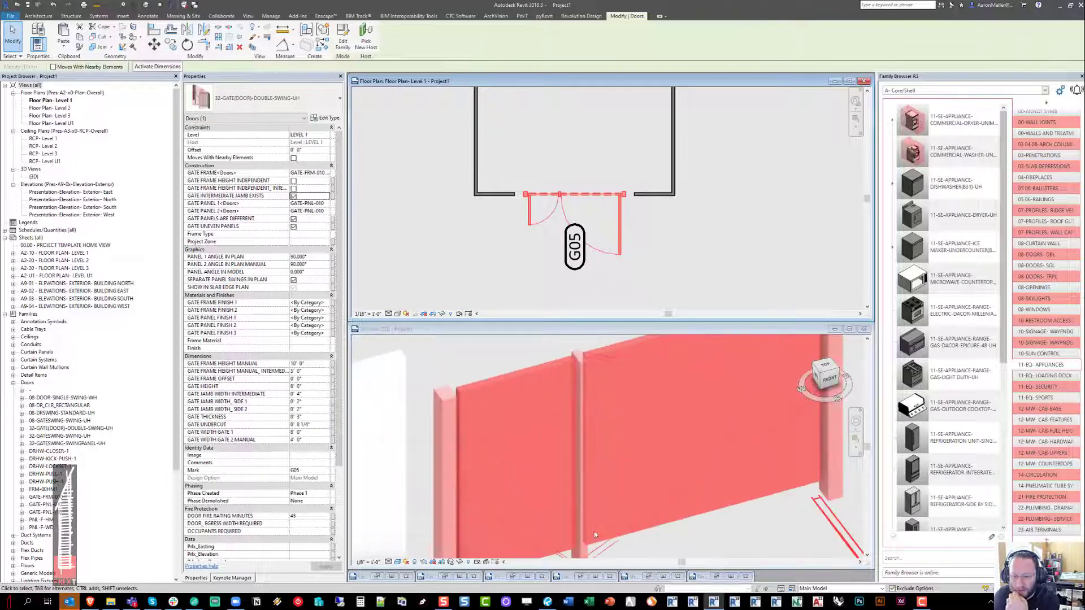
{"action": "scroll", "coordinate": [611, 390], "scroll_direction": "down", "scroll_amount": 5}
{"action": "left_click", "coordinate": [575, 396]}
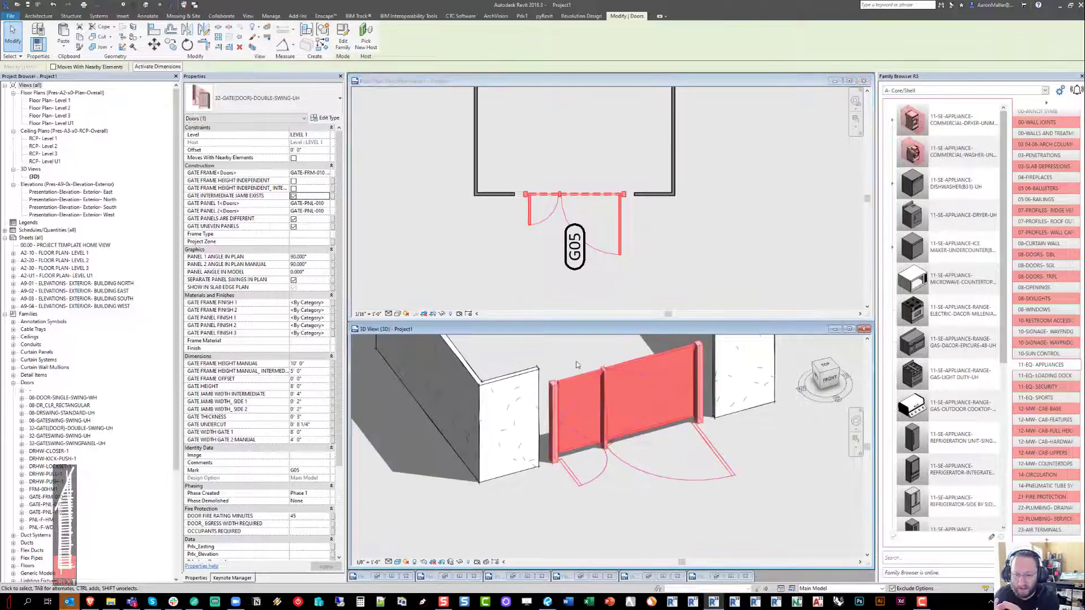
{"action": "left_click", "coordinate": [576, 363]}
{"action": "middle_click_drag", "start_coordinate": [580, 355], "coordinate": [561, 384]}
{"action": "left_click", "coordinate": [554, 418]}
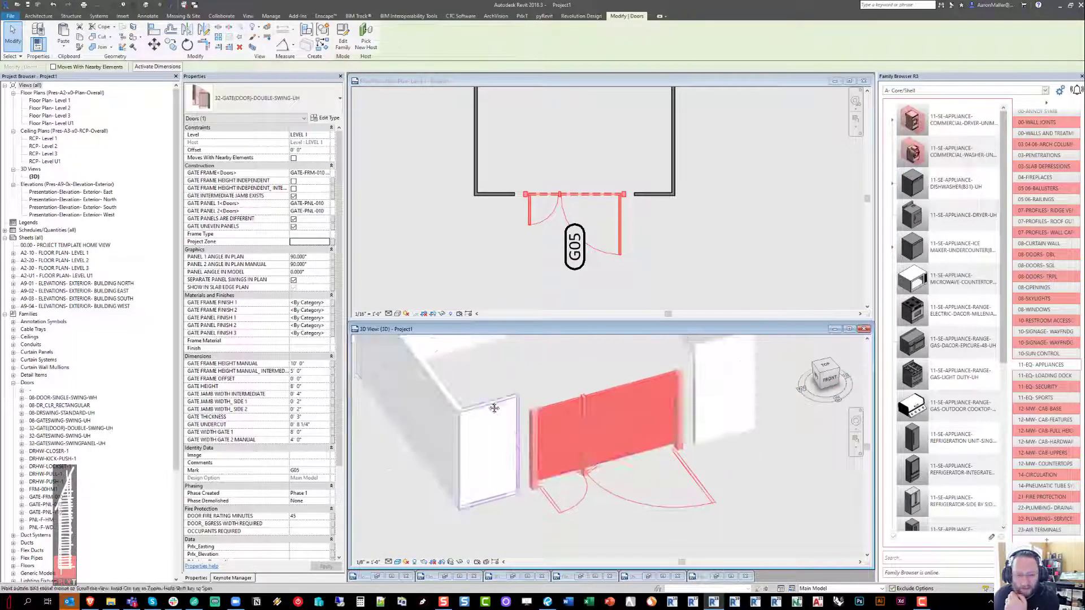
Step: Try a gate height of 10' and set it back to 8'
{"action": "left_click", "coordinate": [314, 386]}
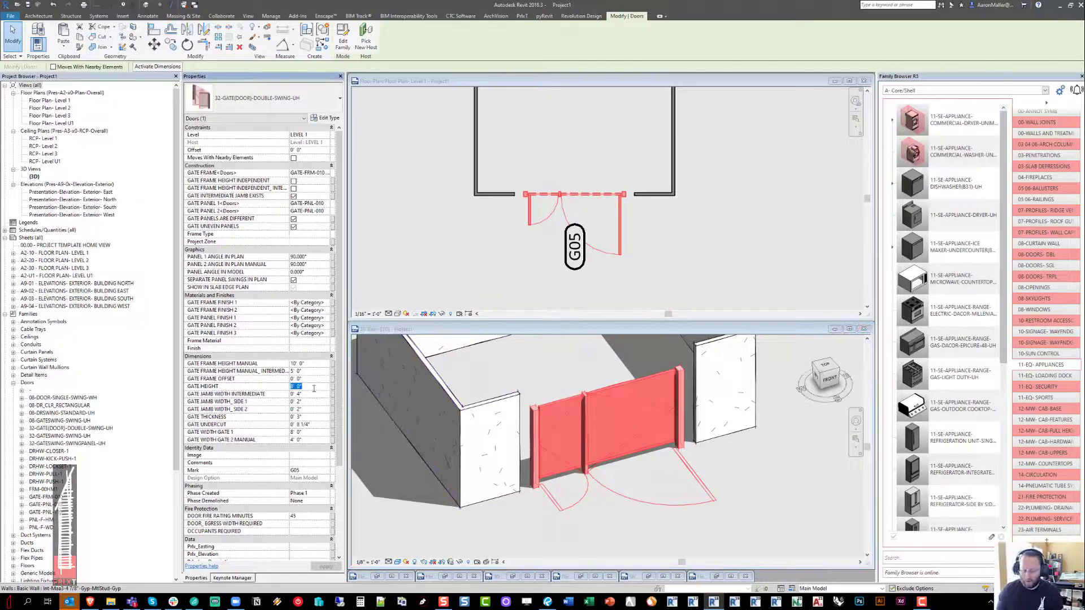
{"action": "type", "text": "10"}
{"action": "key", "text": "Return"}
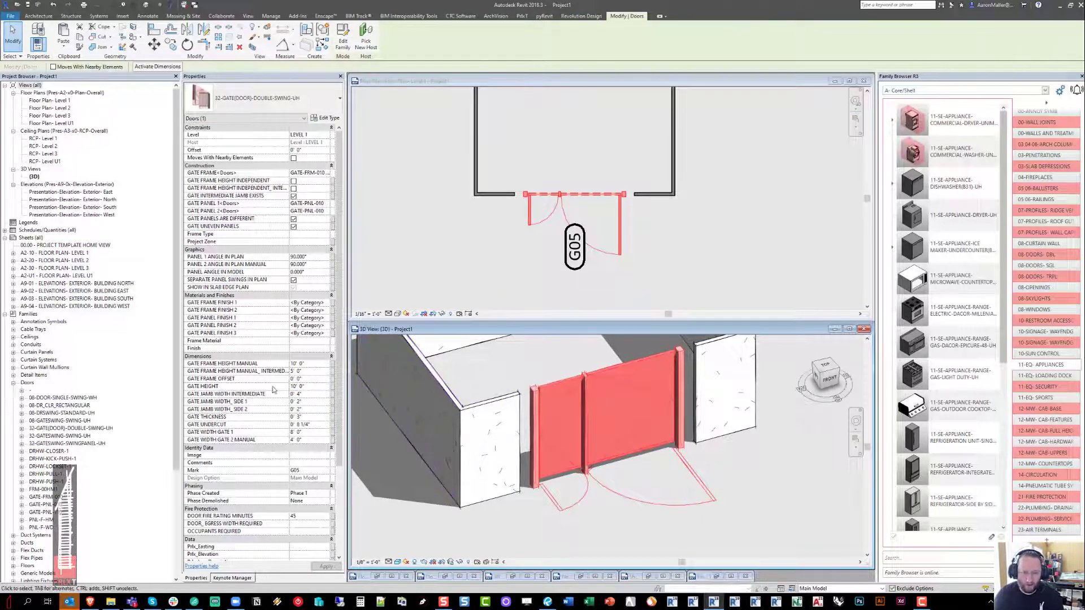
{"action": "left_click", "coordinate": [313, 386]}
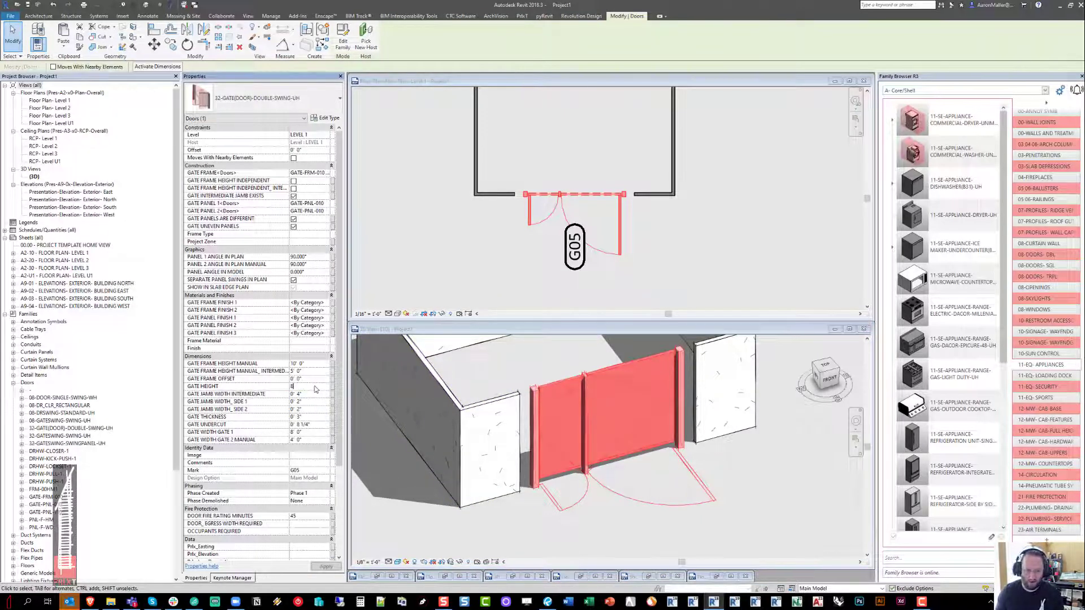
{"action": "type", "text": "8"}
{"action": "key", "text": "Return"}
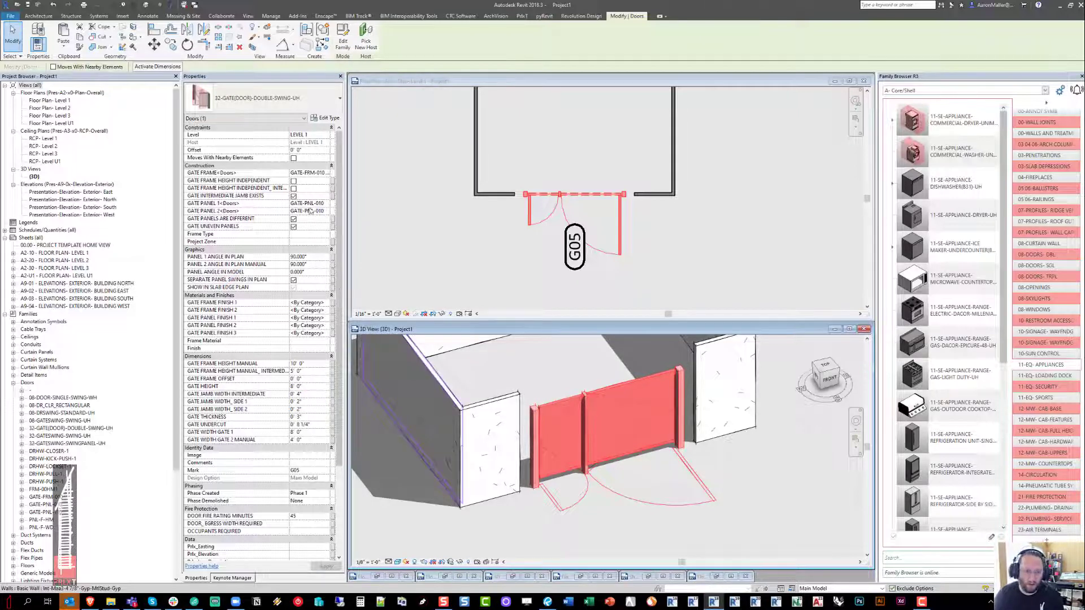
Step: Make the gate frame height independent of the panels, try a manual height of 9', and settle on 6'
{"action": "left_click", "coordinate": [294, 180]}
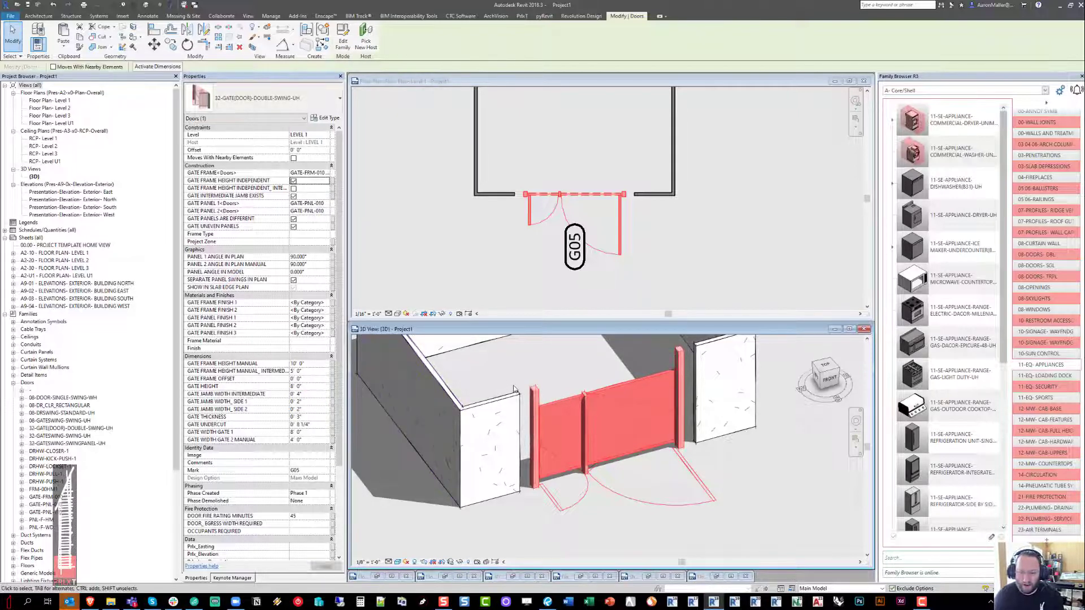
{"action": "left_click", "coordinate": [315, 364]}
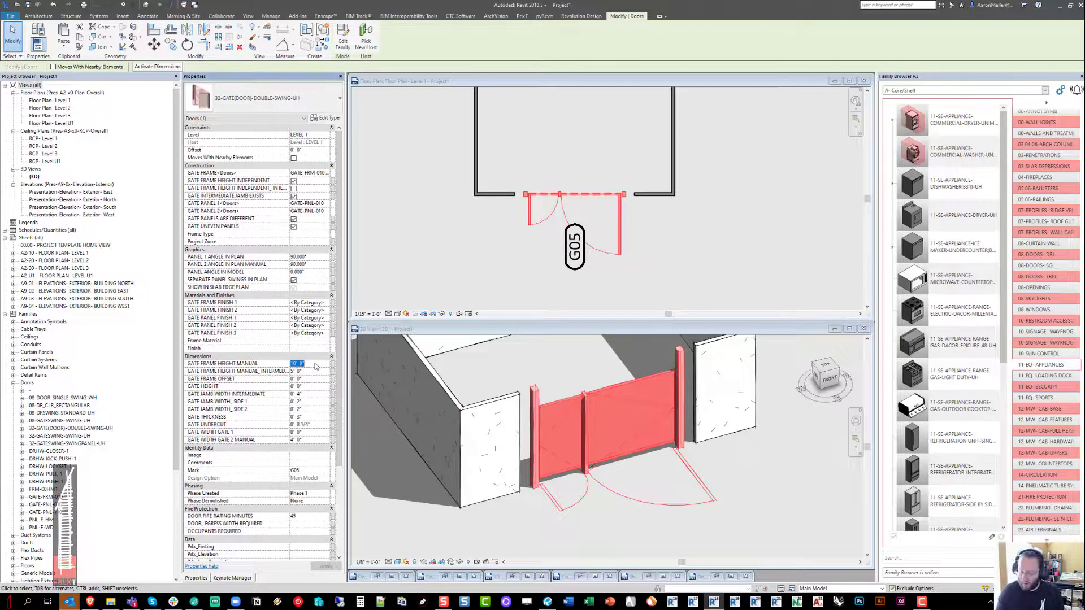
{"action": "type", "text": "9"}
{"action": "key", "text": "Return"}
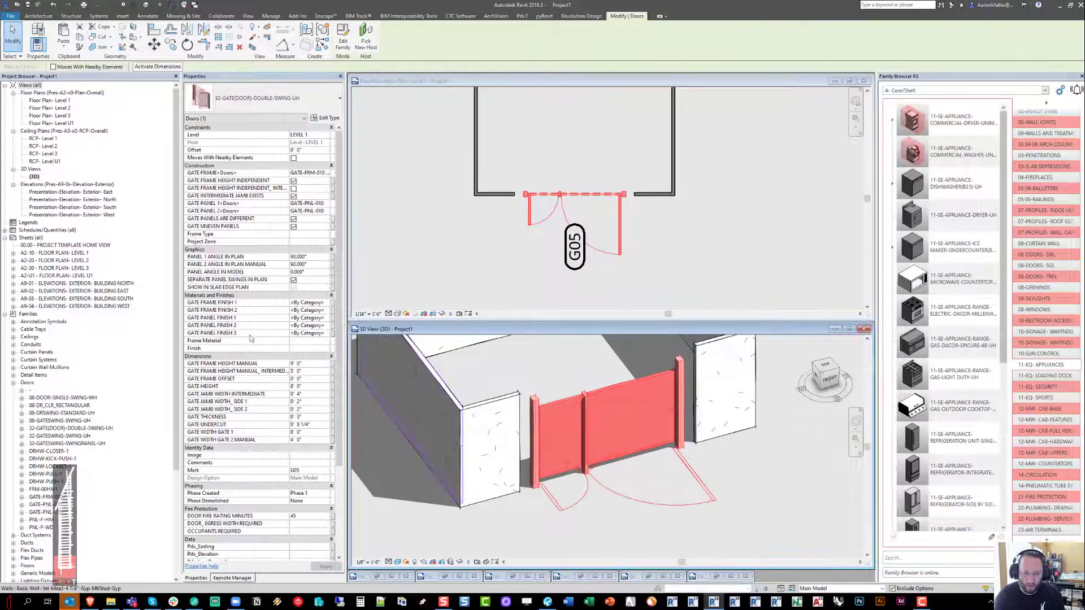
{"action": "type", "text": "6"}
{"action": "key", "text": "Return"}
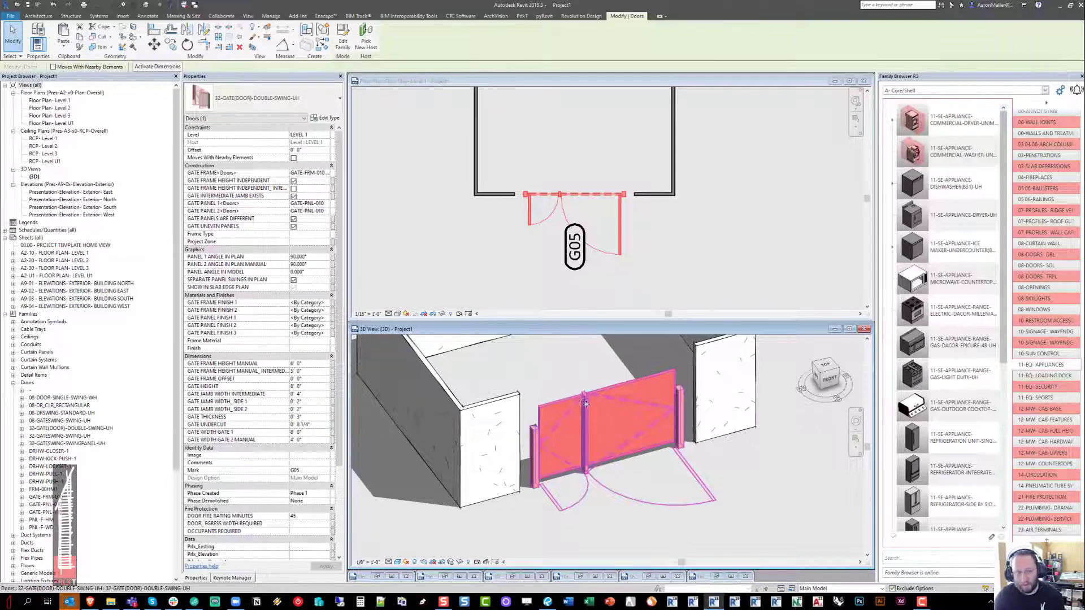
Step: Make the intermediate jamb's frame height independent and set its manual height to 8'
{"action": "left_click", "coordinate": [293, 189]}
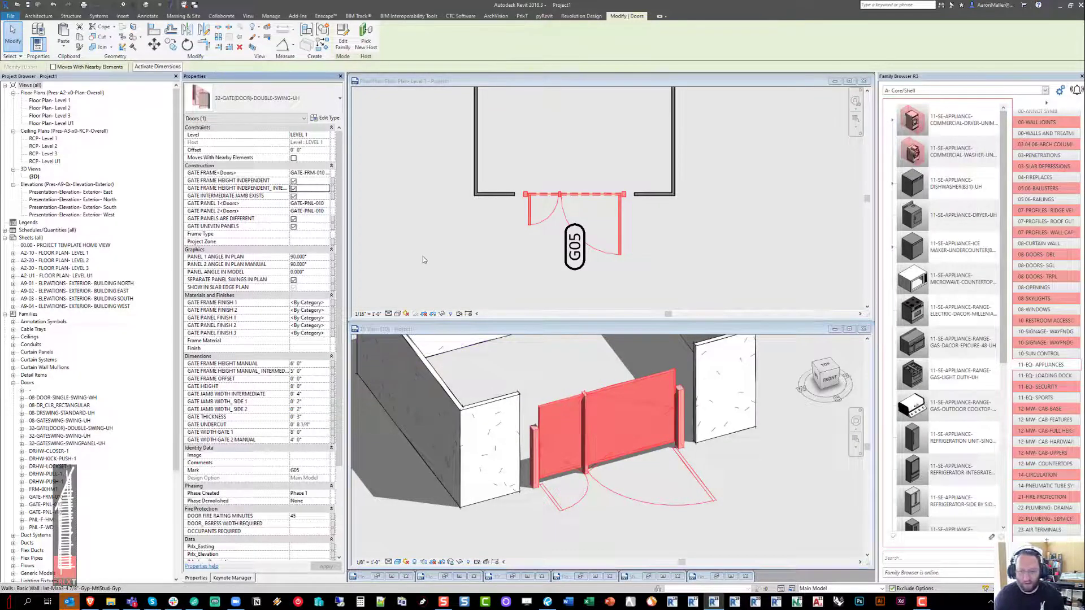
{"action": "left_click", "coordinate": [436, 324]}
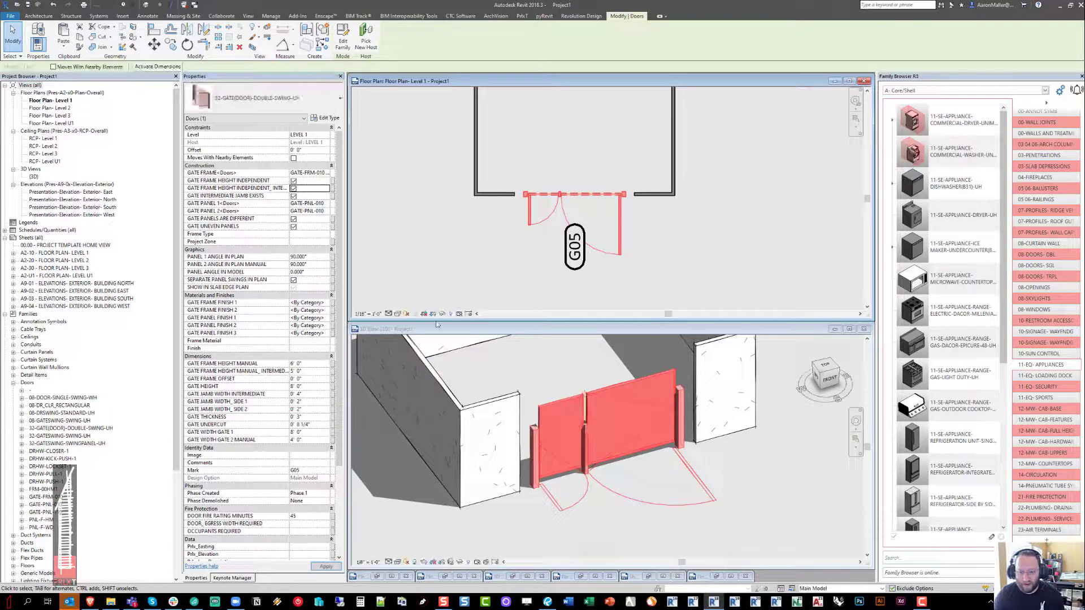
{"action": "left_click", "coordinate": [314, 372]}
{"action": "type", "text": "87"}
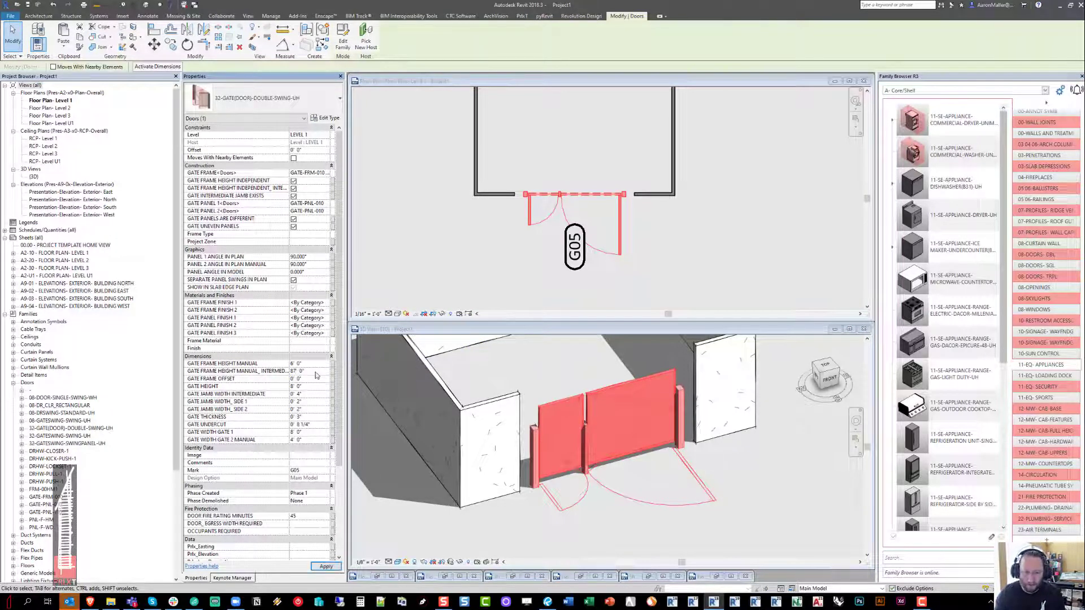
{"action": "key", "text": "Return"}
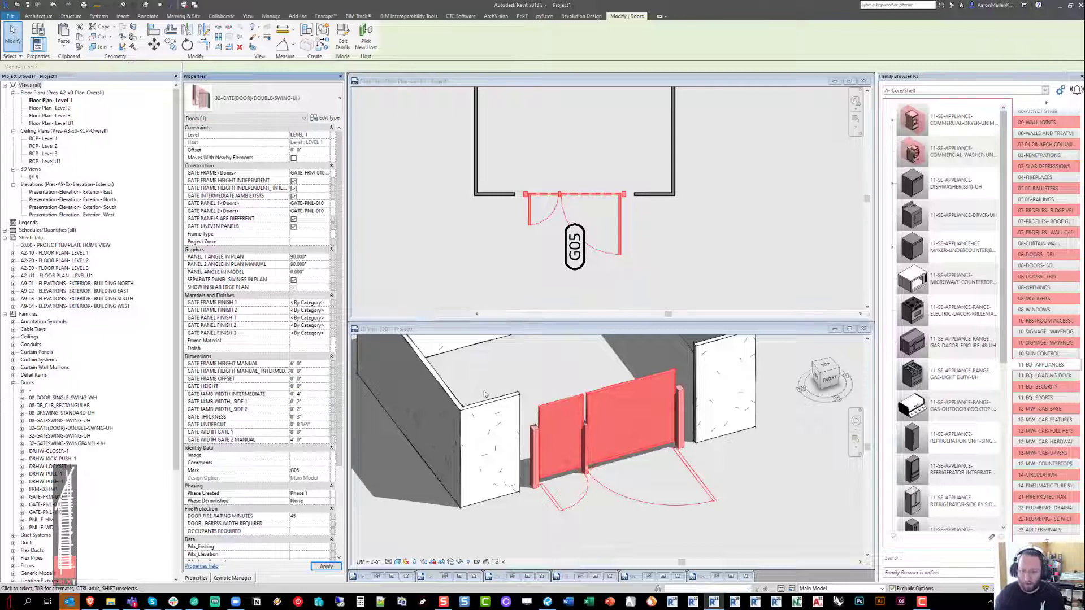
{"action": "left_click", "coordinate": [483, 394]}
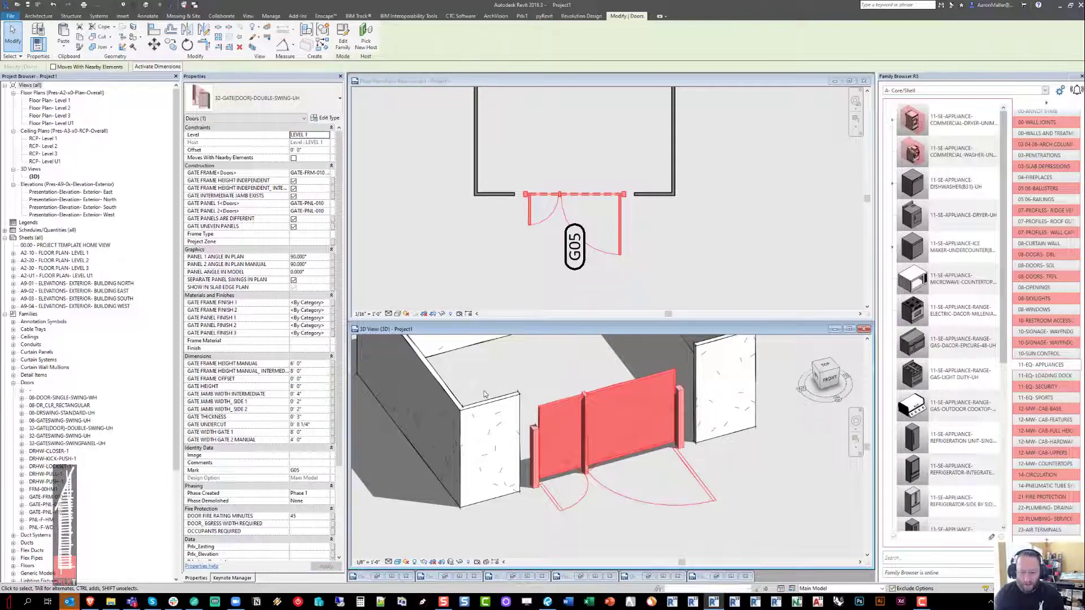
Step: Set the gate's panel angle in model to 45°
{"action": "left_click", "coordinate": [316, 272]}
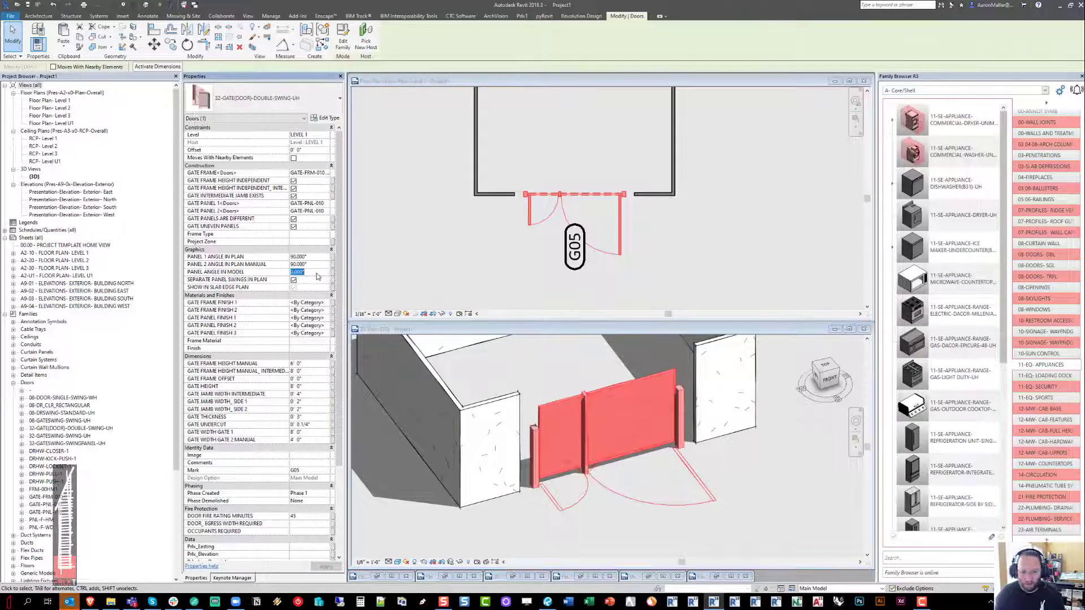
{"action": "type", "text": "45"}
{"action": "left_click", "coordinate": [503, 265]}
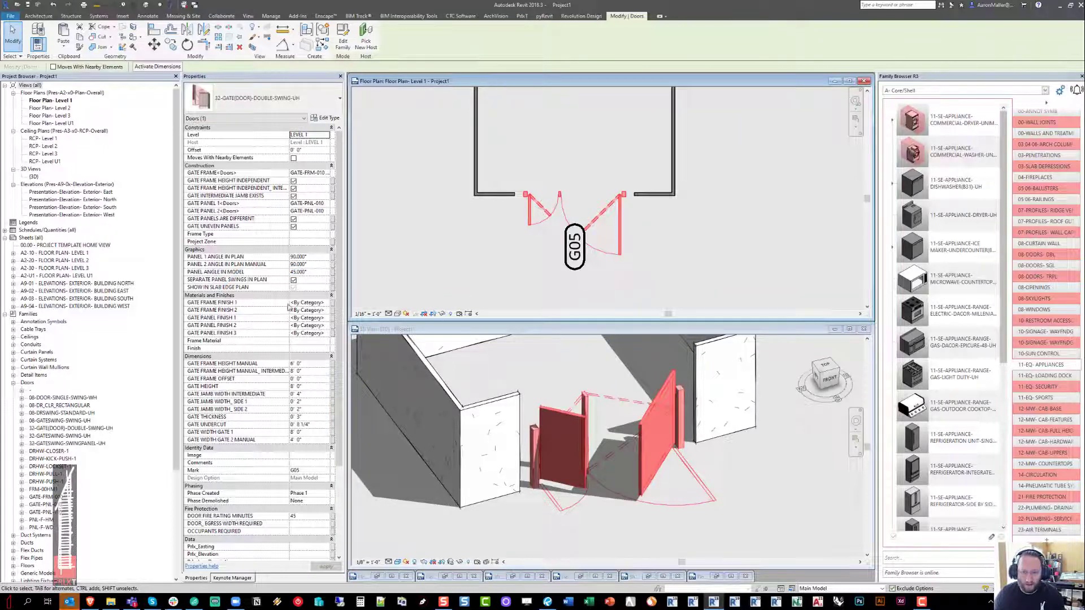
Step: Try the gate's panel 1 angle in plan at 0° and at 45°, and inspect the panels in the floor plan
{"action": "left_click", "coordinate": [311, 272]}
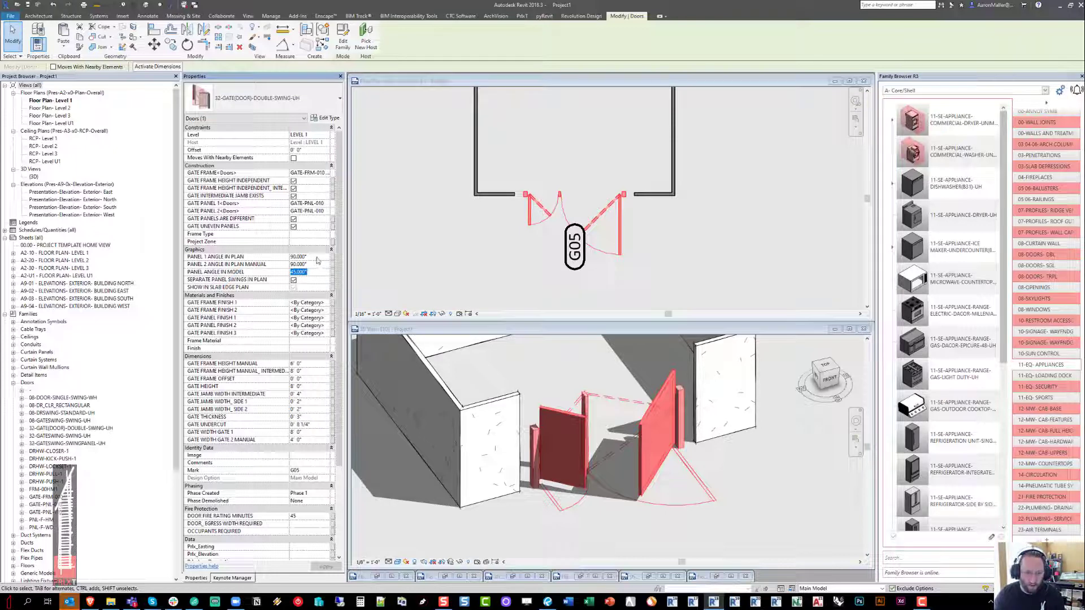
{"action": "left_click", "coordinate": [307, 257]}
{"action": "type", "text": "0"}
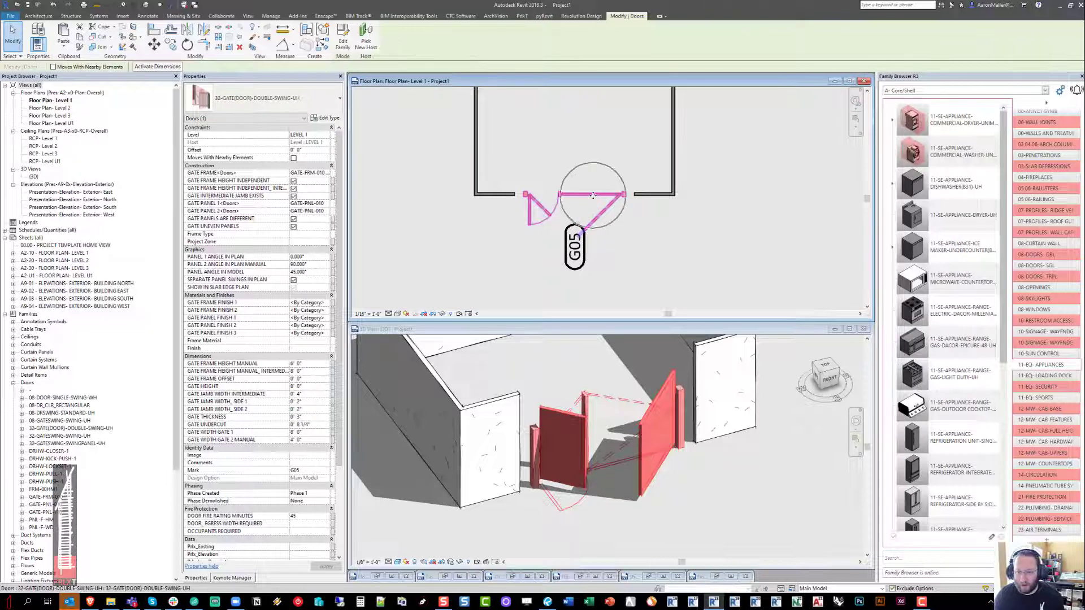
{"action": "left_click", "coordinate": [311, 257]}
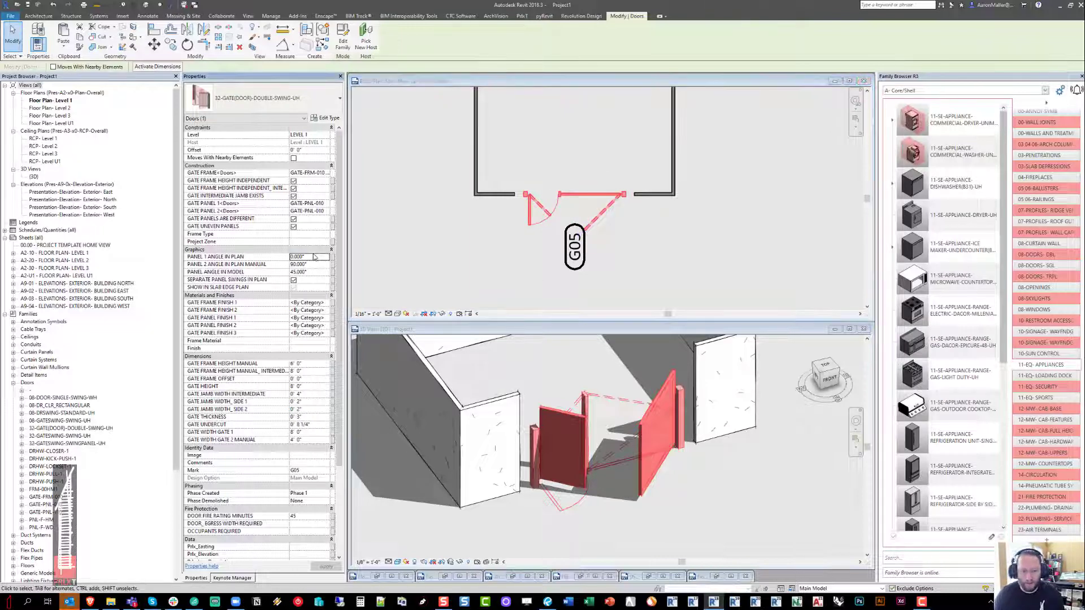
{"action": "type", "text": "45"}
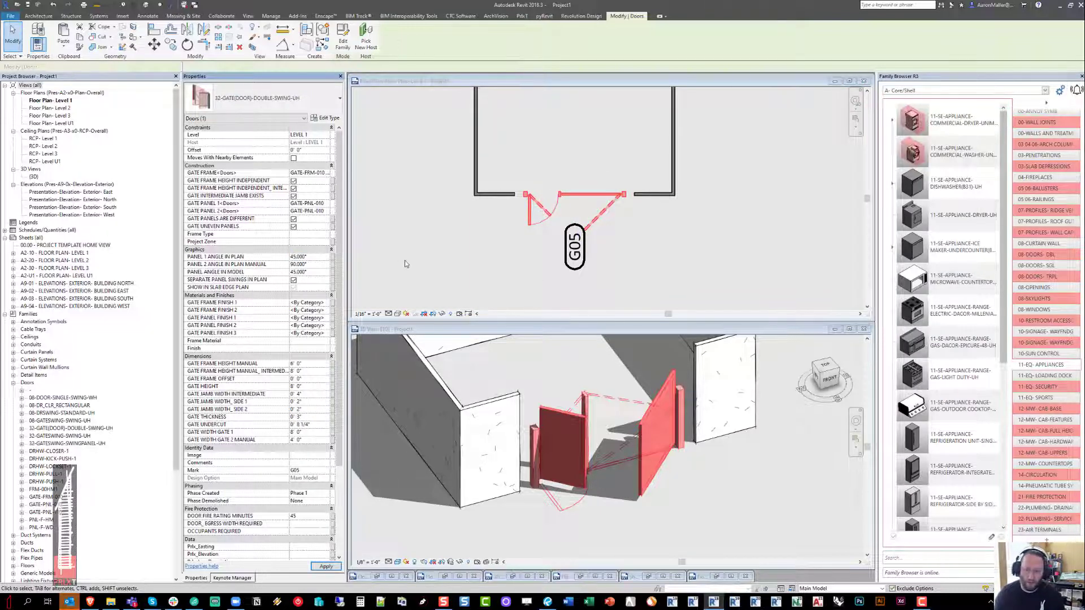
{"action": "left_click", "coordinate": [432, 250]}
{"action": "scroll", "coordinate": [557, 216], "scroll_direction": "up", "scroll_amount": 4}
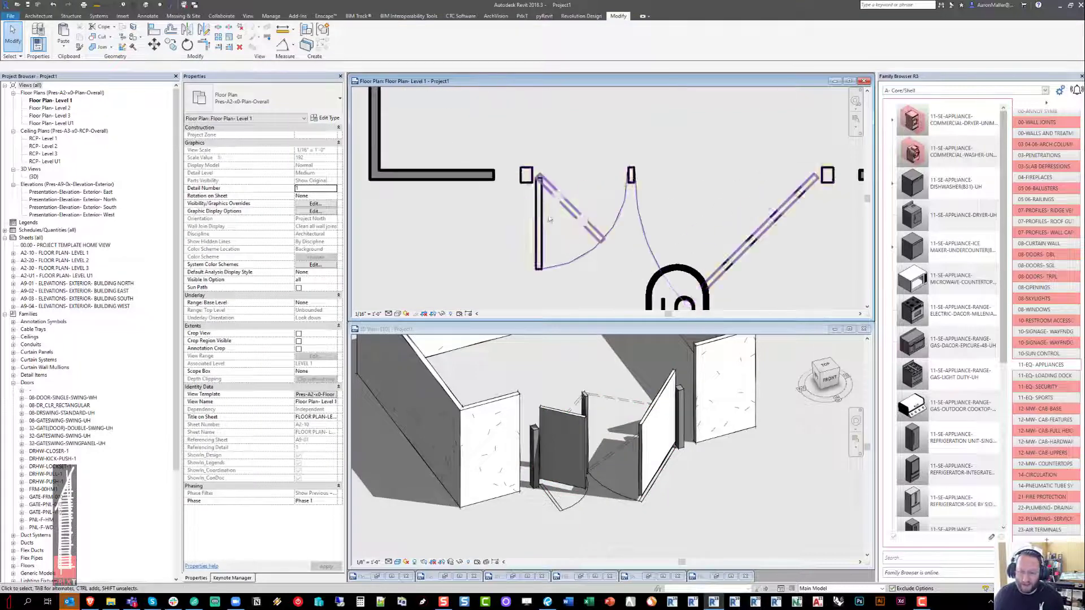
{"action": "left_click", "coordinate": [580, 216]}
{"action": "scroll", "coordinate": [581, 229], "scroll_direction": "down", "scroll_amount": 3}
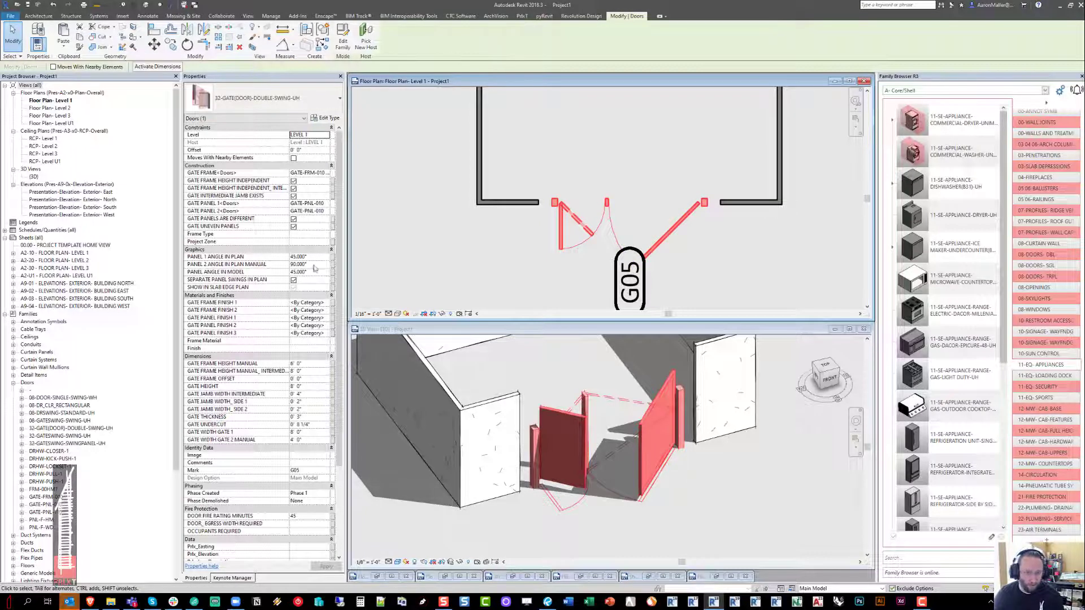
Step: Set the gate's panel 1 angle in plan back to 90° and clear the selection
{"action": "left_click", "coordinate": [319, 258]}
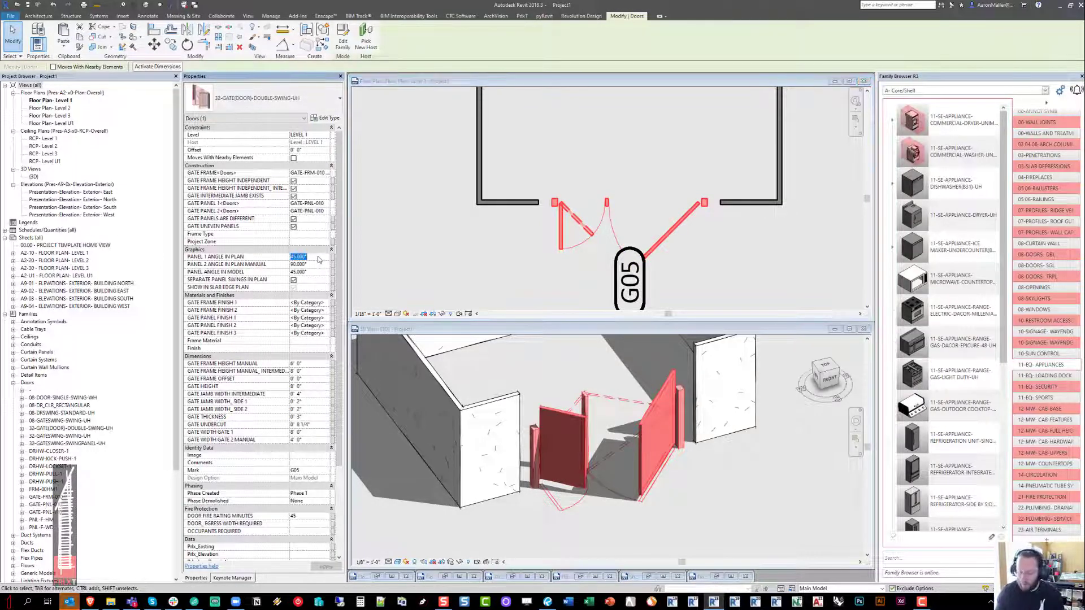
{"action": "type", "text": "90"}
{"action": "left_click", "coordinate": [433, 246]}
{"action": "scroll", "coordinate": [526, 244], "scroll_direction": "down", "scroll_amount": 2}
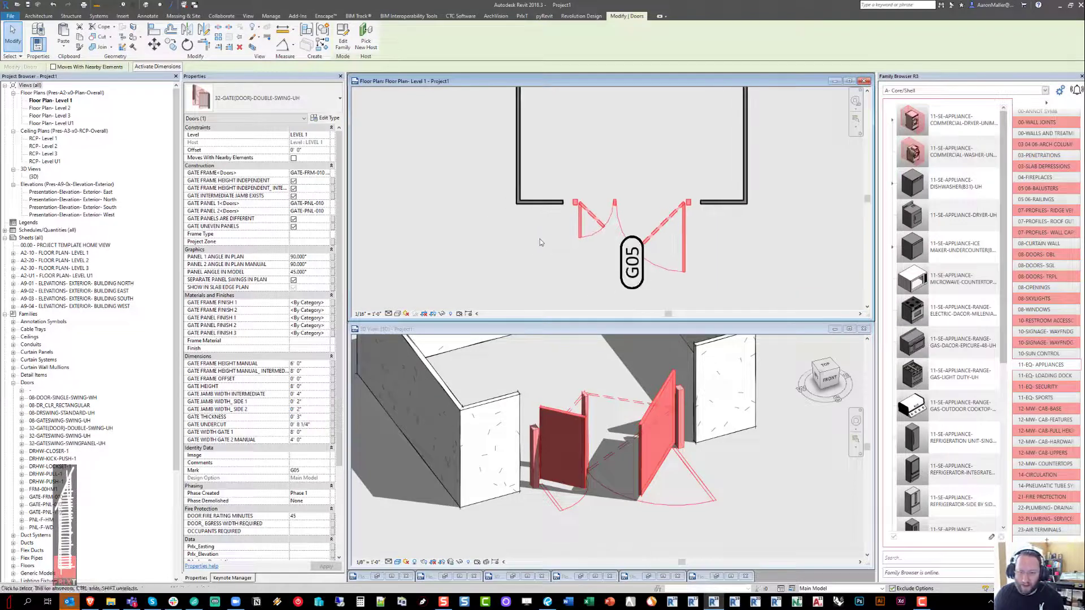
{"action": "scroll", "coordinate": [531, 245], "scroll_direction": "down", "scroll_amount": 1}
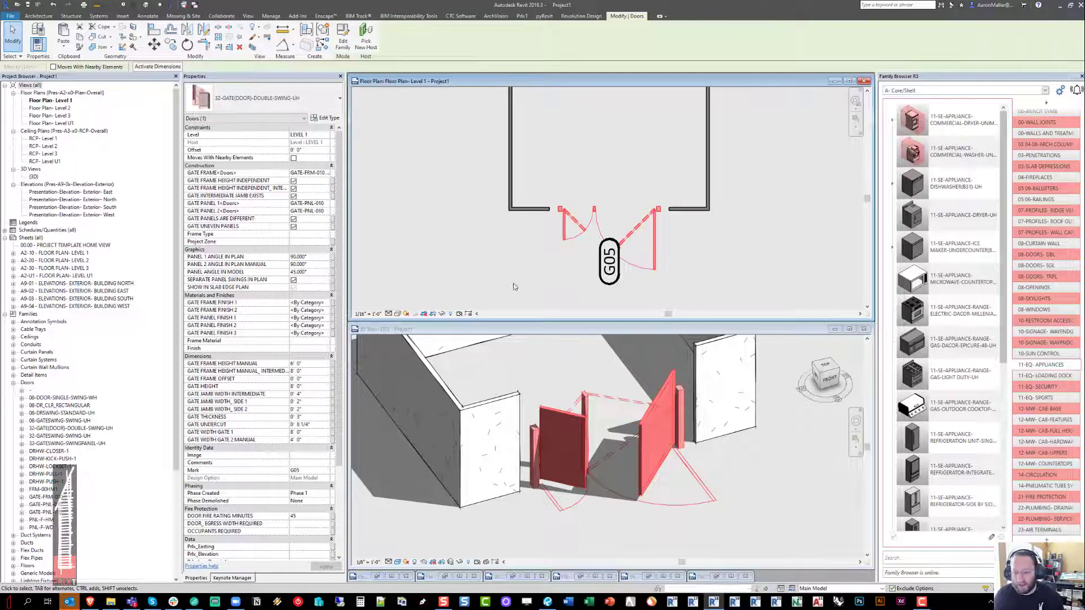
{"action": "middle_click_drag", "start_coordinate": [514, 285], "coordinate": [510, 275]}
{"action": "key", "text": "Escape"}
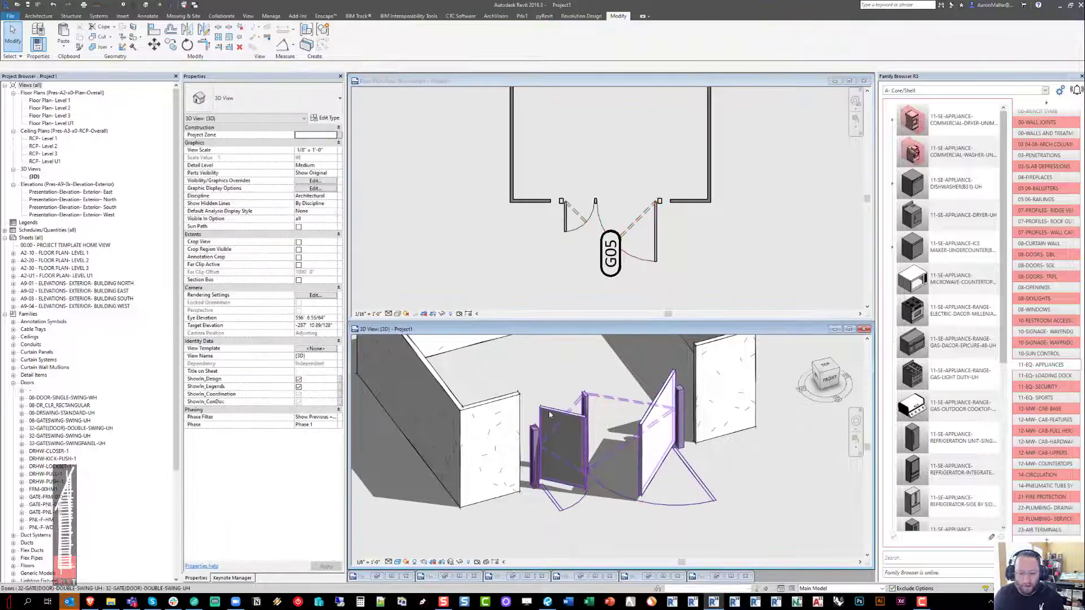
Step: Set the double-swing gate's panel angle in model to 0° and reselect the gate in the 3D view
{"action": "left_click", "coordinate": [558, 422]}
{"action": "left_click", "coordinate": [317, 273]}
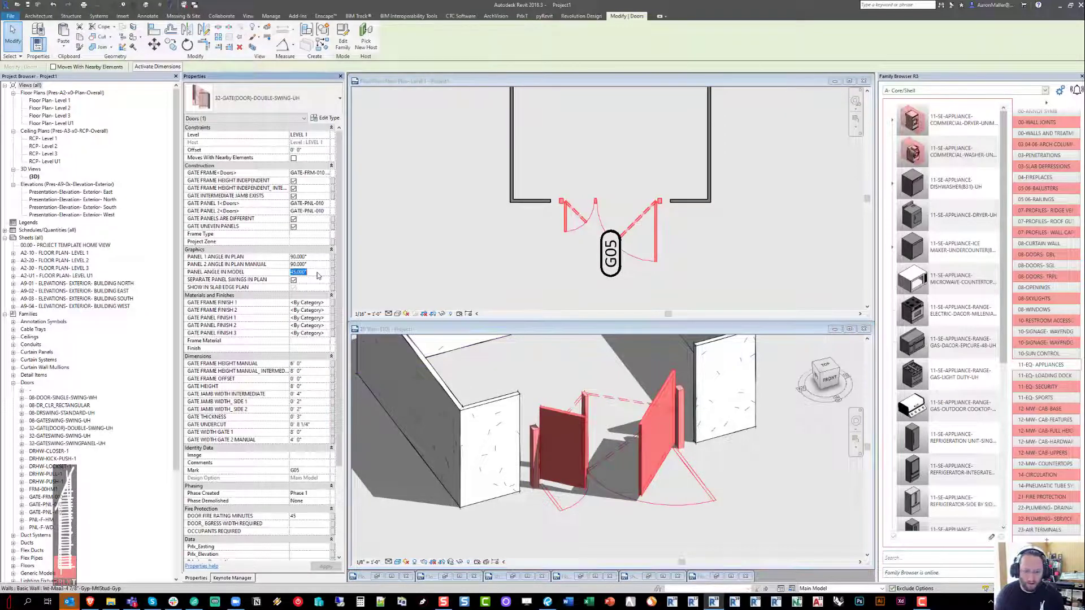
{"action": "type", "text": "0"}
{"action": "key", "text": "Return"}
{"action": "scroll", "coordinate": [403, 257], "scroll_direction": "down", "scroll_amount": 1}
{"action": "left_click", "coordinate": [429, 276]}
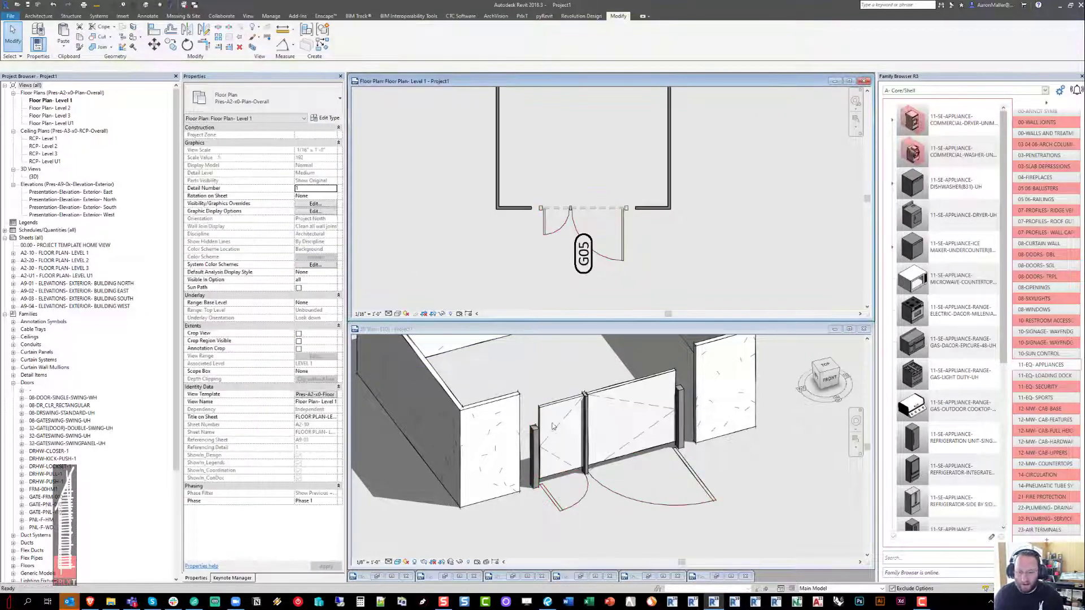
{"action": "left_click", "coordinate": [543, 380]}
{"action": "left_click", "coordinate": [553, 402]}
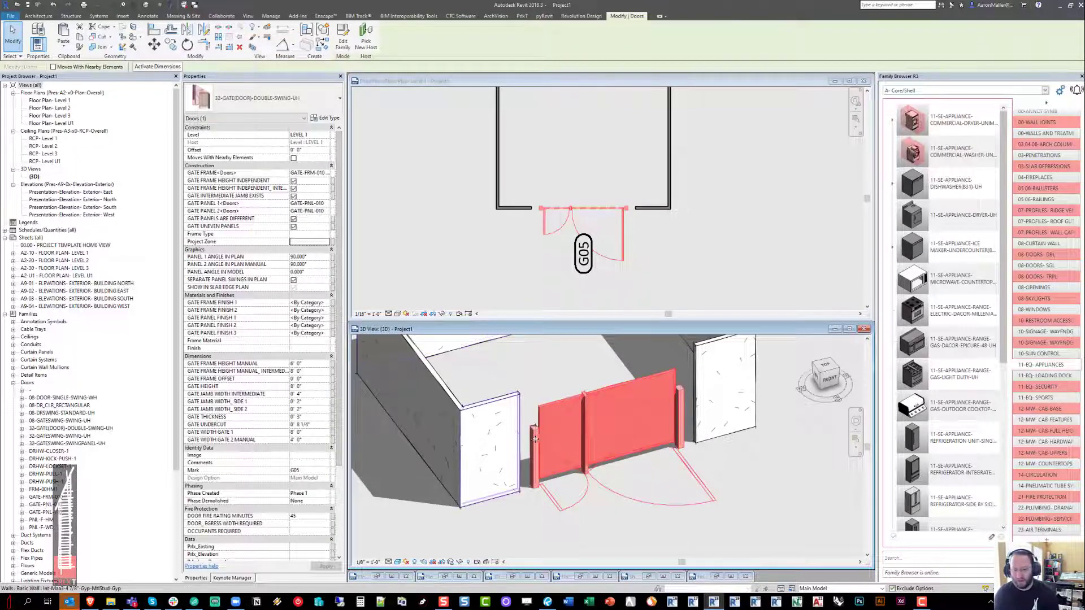
Step: Switch to File Explorer to look over the folder of gate reference images, and return to the Revit project
{"action": "left_click", "coordinate": [111, 602]}
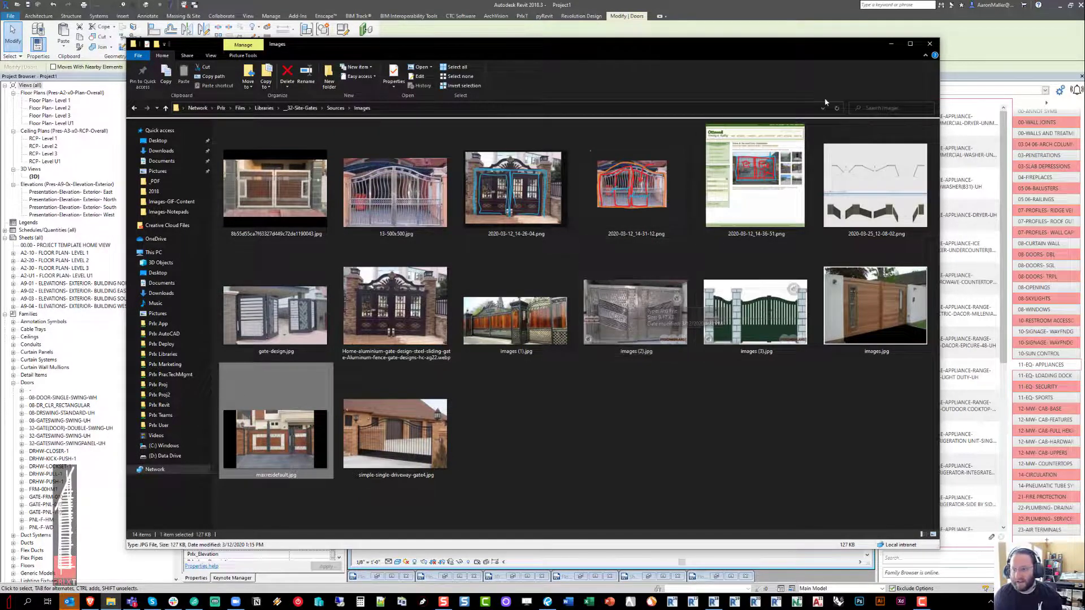
{"action": "left_click", "coordinate": [891, 43]}
{"action": "key", "text": "Escape"}
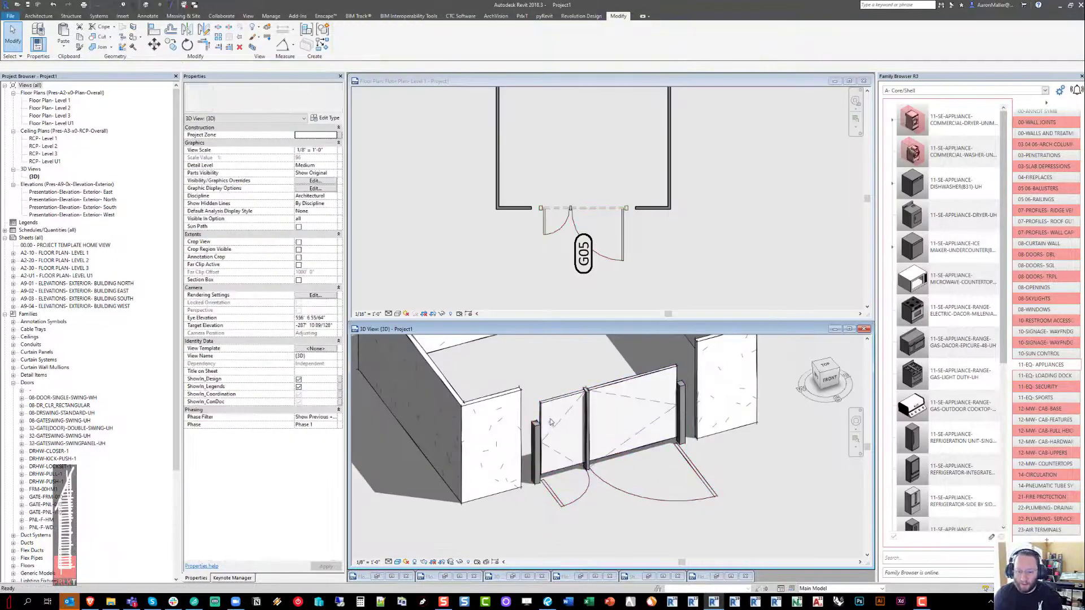
Step: Turn off the independent frame height options for both the gate frame and the intermediate jamb
{"action": "left_click", "coordinate": [551, 422]}
{"action": "middle_click_drag", "start_coordinate": [541, 432], "coordinate": [520, 427]}
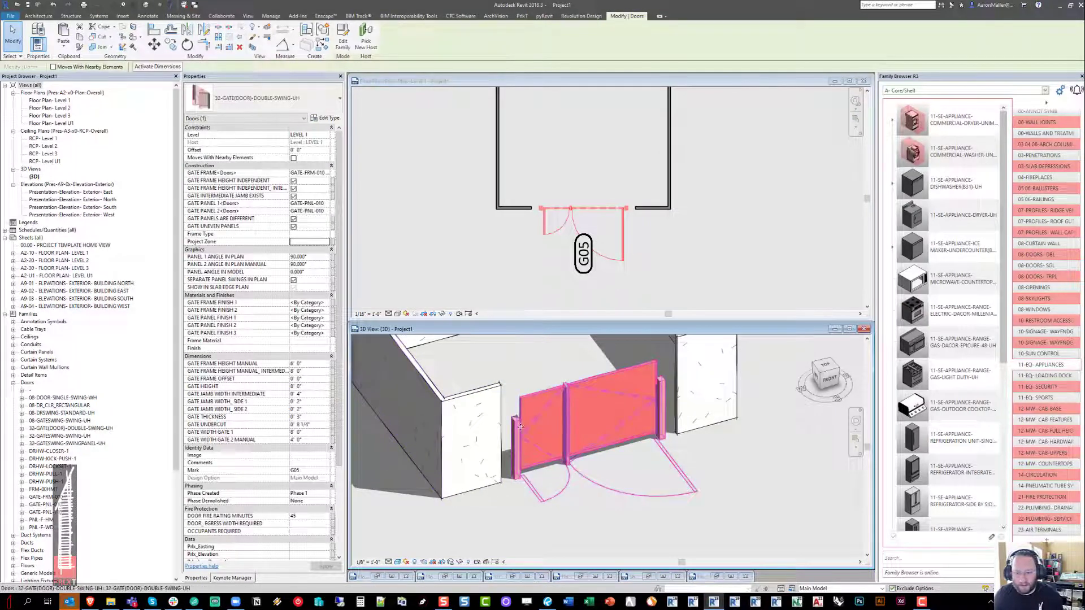
{"action": "left_click", "coordinate": [294, 182]}
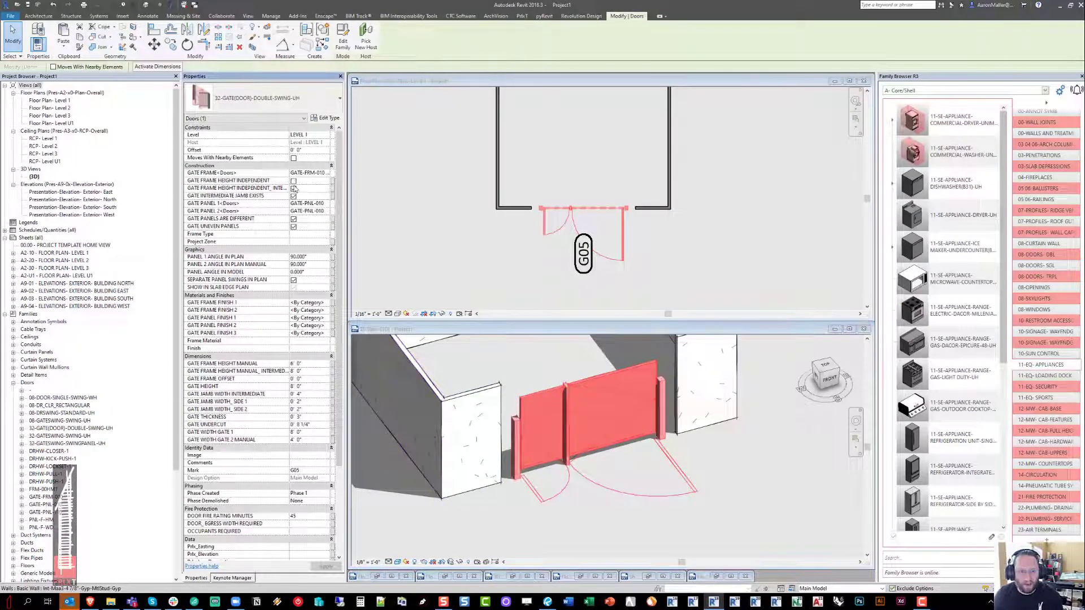
{"action": "left_click", "coordinate": [294, 189]}
{"action": "scroll", "coordinate": [547, 429], "scroll_direction": "up", "scroll_amount": 2}
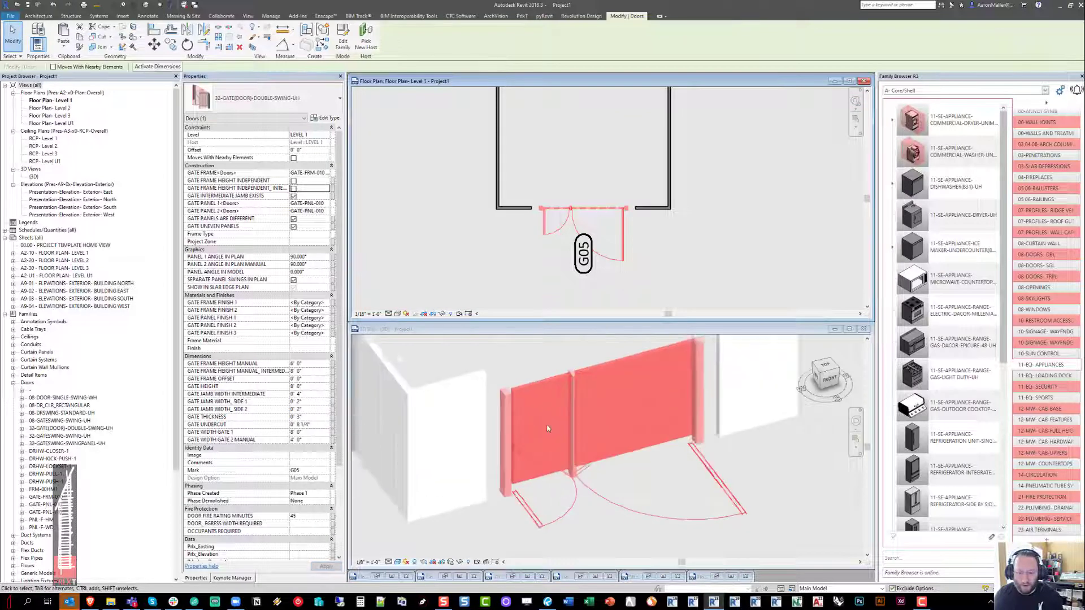
{"action": "middle_click_drag", "start_coordinate": [539, 441], "coordinate": [533, 468]}
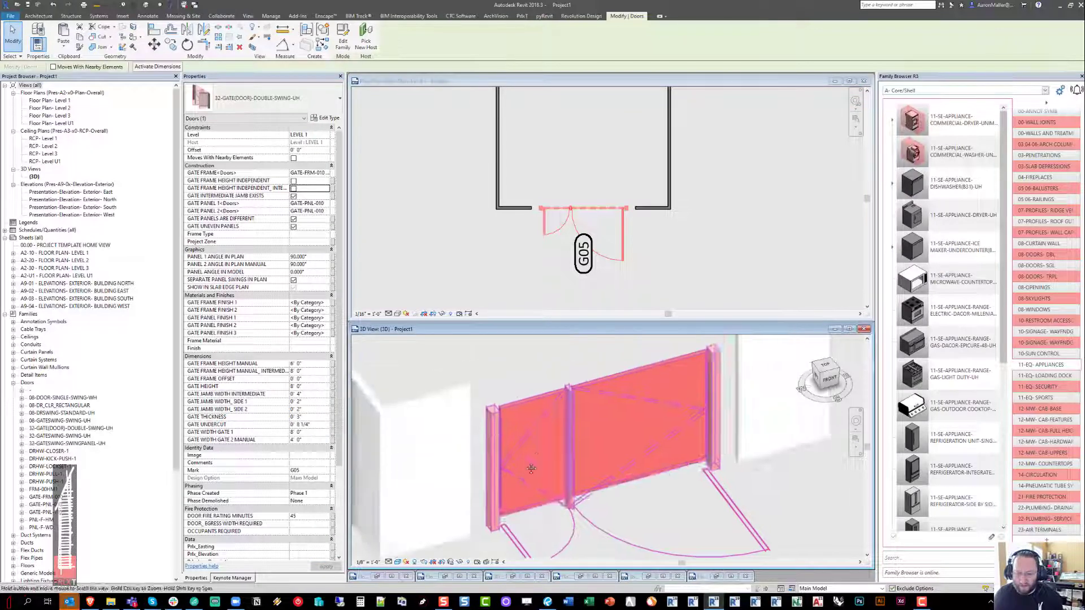
Step: Try the gate frame type GATE-FRM-010 : SIDE 1 ONLY, and then SIDE 2 ONLY
{"action": "left_click", "coordinate": [328, 173]}
{"action": "scroll", "coordinate": [330, 186], "scroll_direction": "down", "scroll_amount": 1}
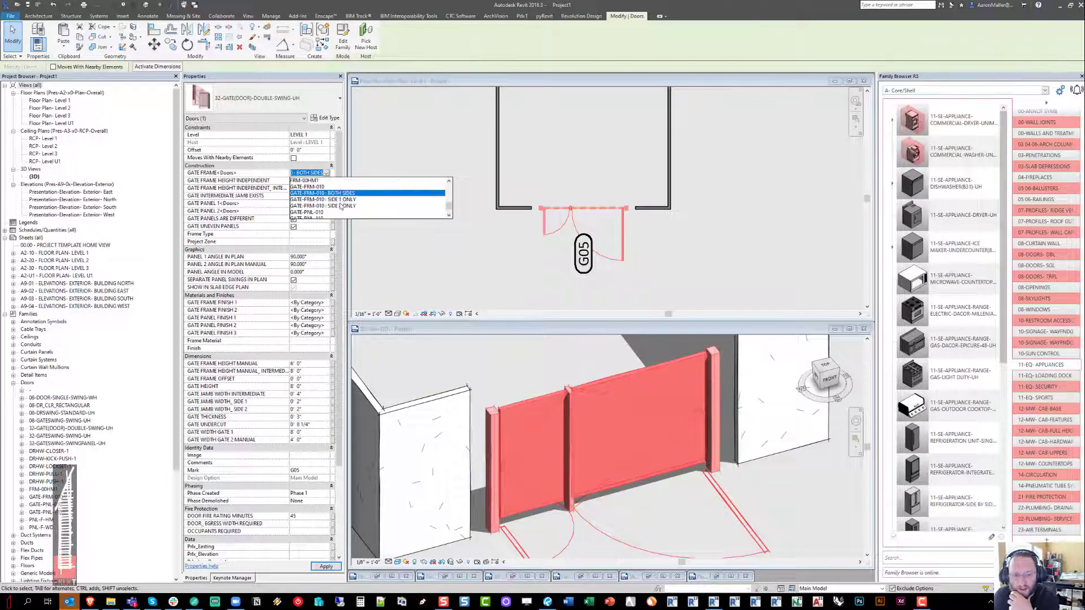
{"action": "left_click", "coordinate": [341, 203]}
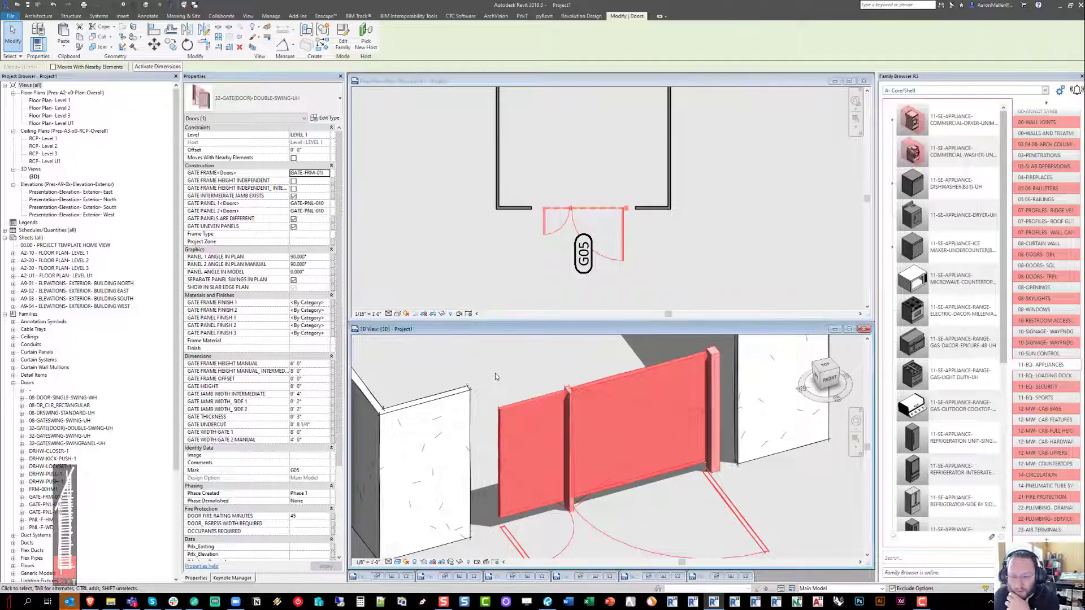
{"action": "left_click", "coordinate": [327, 173]}
{"action": "left_click", "coordinate": [319, 199]}
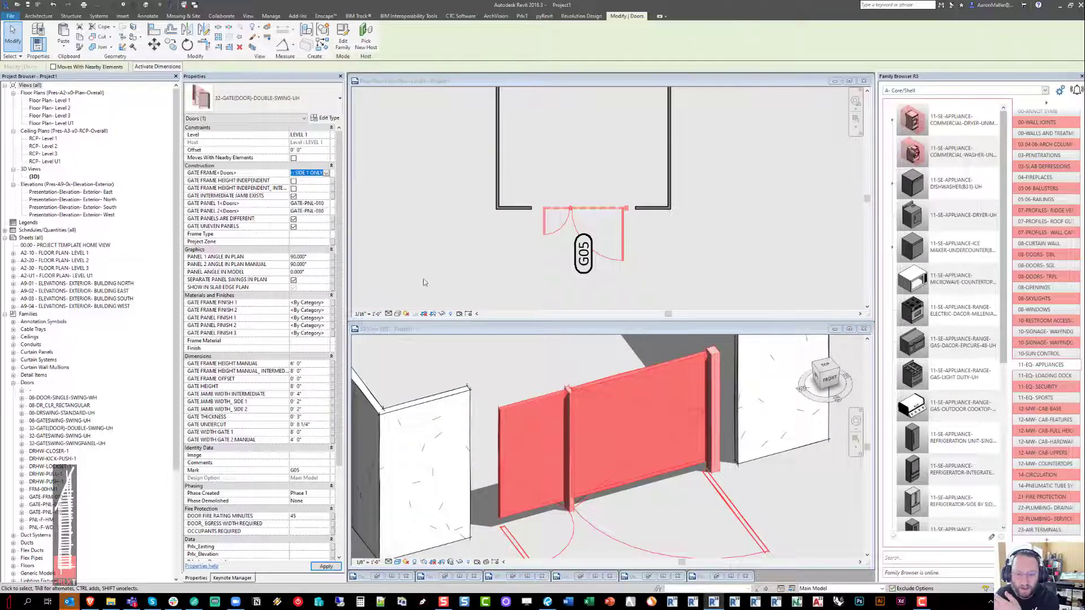
Step: Switch to File Explorer, view the gate photos maxresdefault.jpg and images (3).jpg, and return to the Revit project
{"action": "left_click", "coordinate": [111, 602]}
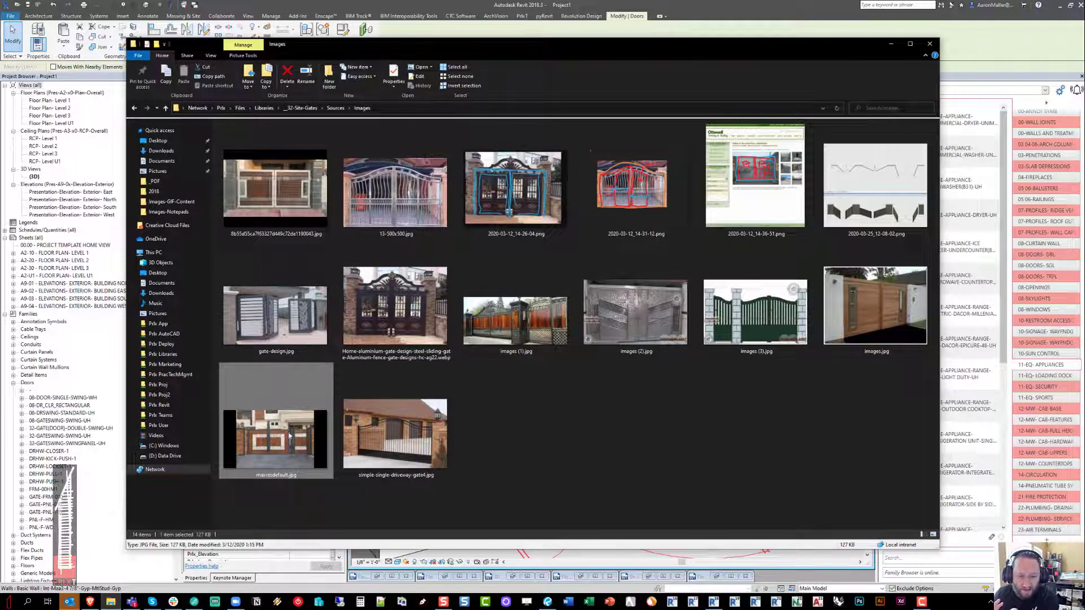
{"action": "double_click", "coordinate": [300, 436]}
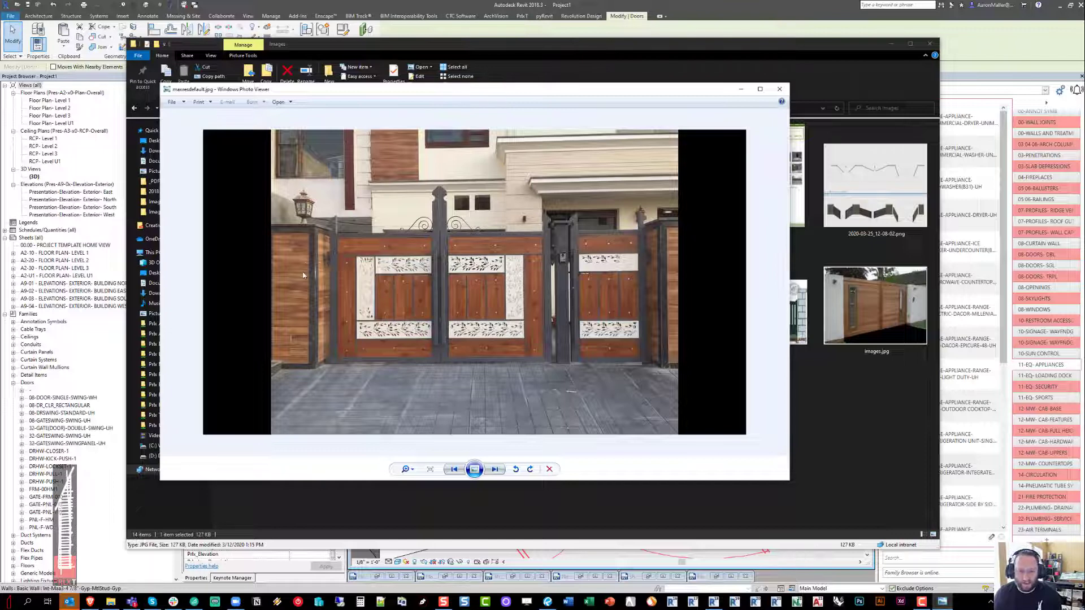
{"action": "left_click", "coordinate": [778, 91]}
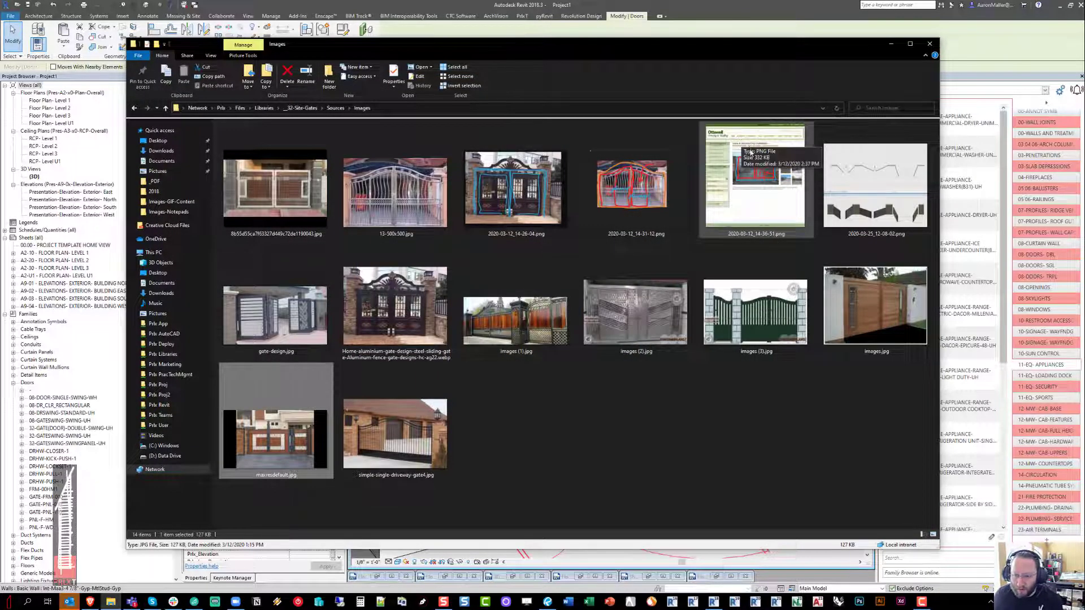
{"action": "double_click", "coordinate": [758, 297]}
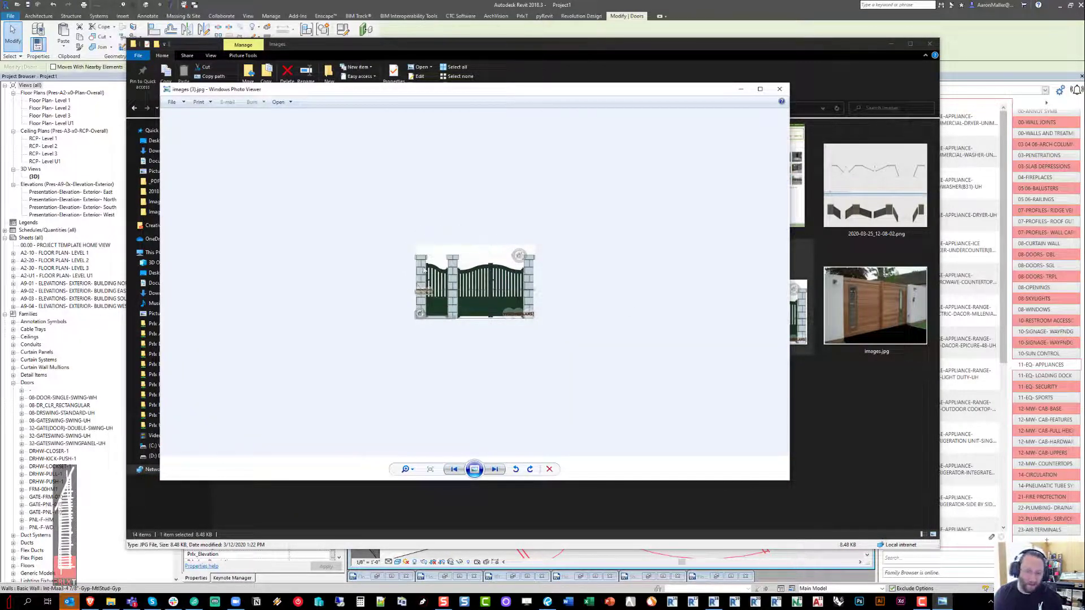
{"action": "left_click", "coordinate": [781, 89]}
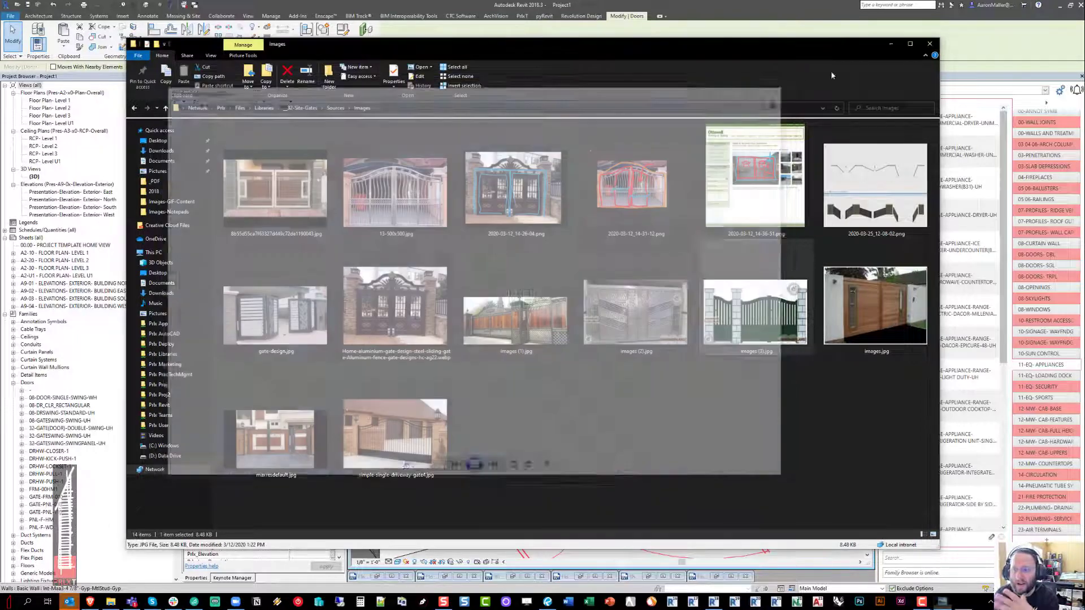
{"action": "left_click", "coordinate": [891, 44]}
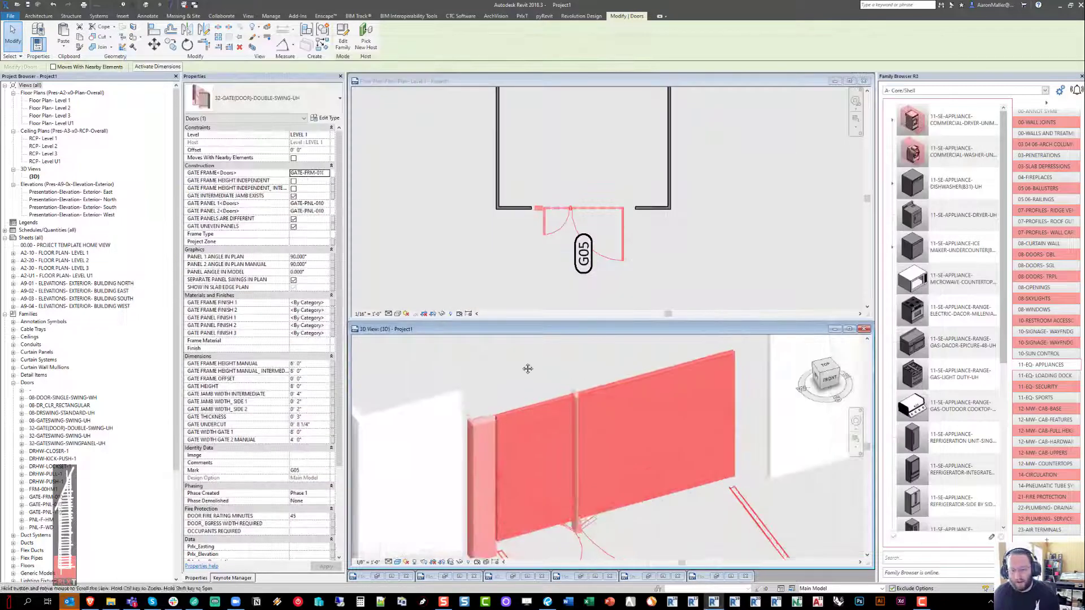
Step: Set the gate frame to GATE-FRM-010 : BOTH SIDES and change gate panel 1 to GATE-PNL-110
{"action": "left_click", "coordinate": [326, 176]}
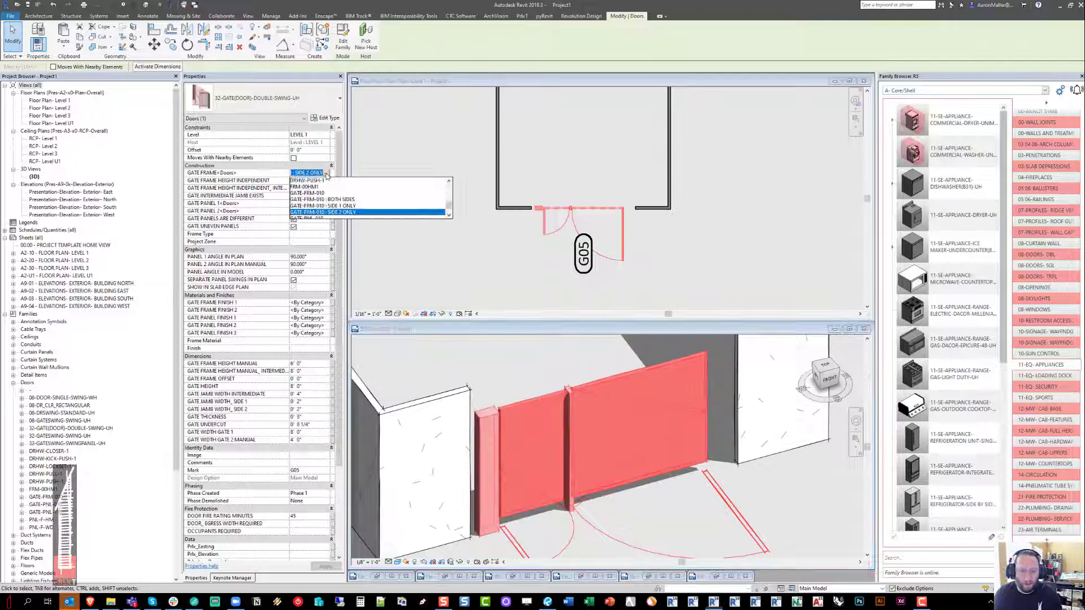
{"action": "left_click", "coordinate": [324, 205]}
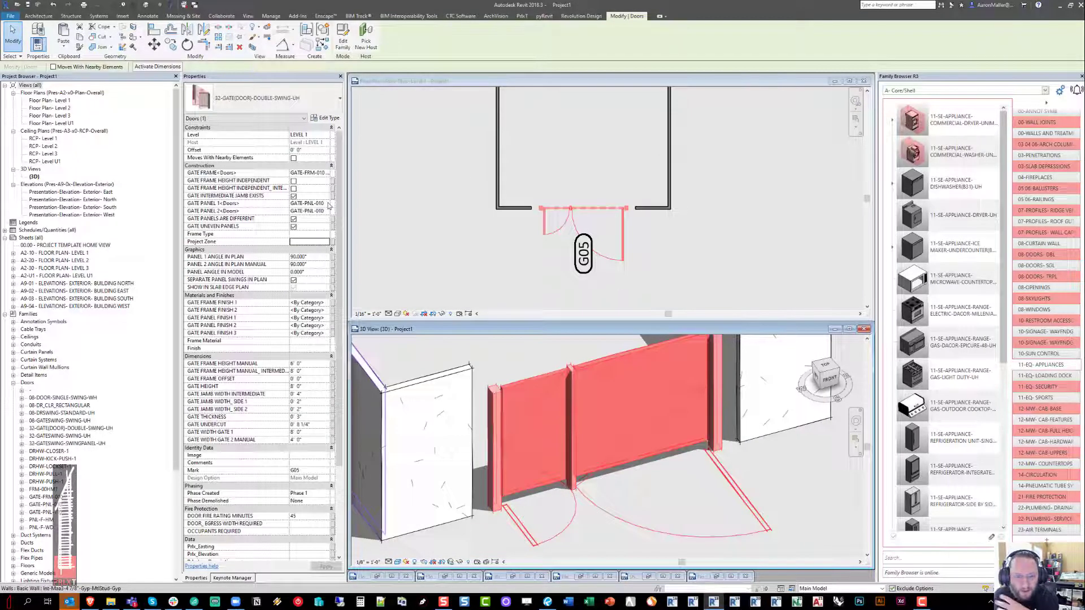
{"action": "left_click", "coordinate": [326, 204]}
{"action": "scroll", "coordinate": [328, 232], "scroll_direction": "down", "scroll_amount": 1}
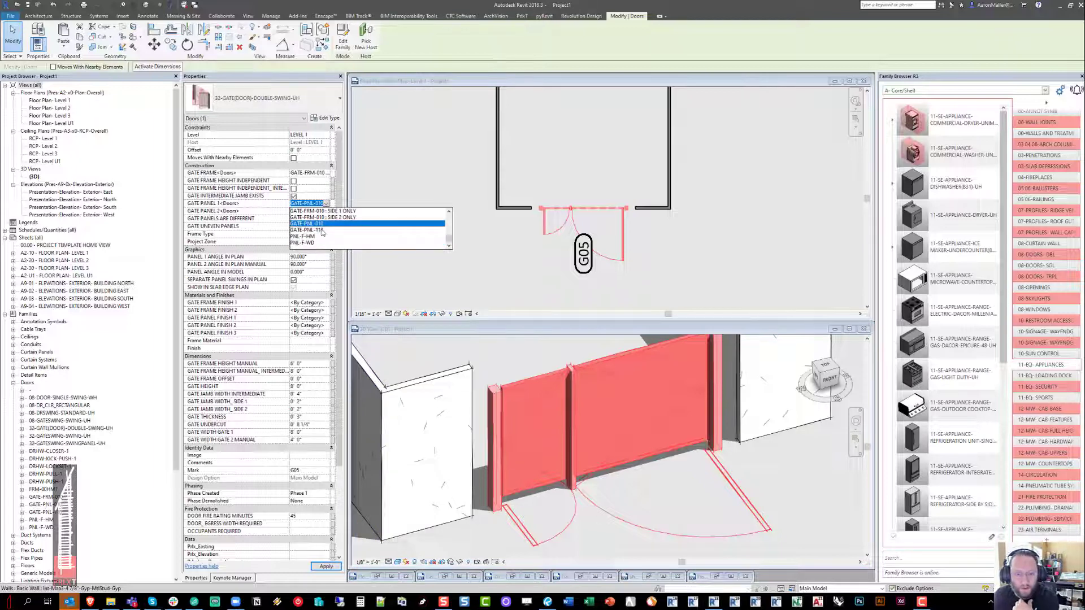
{"action": "left_click", "coordinate": [324, 229]}
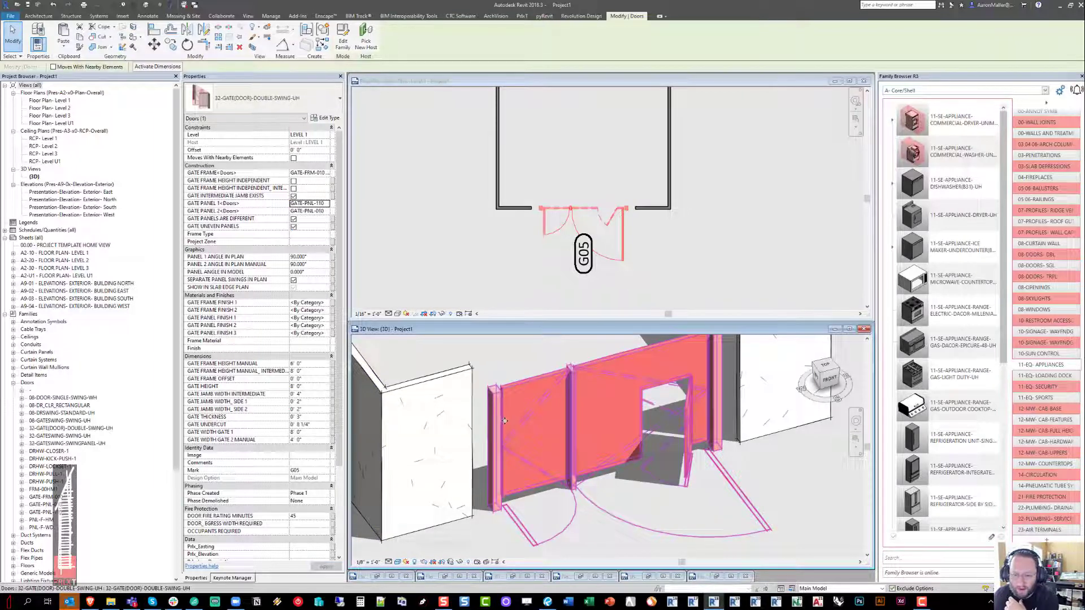
Step: Turn off the different and uneven gate panel options and set GATE WIDTH GATE 1 to 6'
{"action": "left_click", "coordinate": [293, 219]}
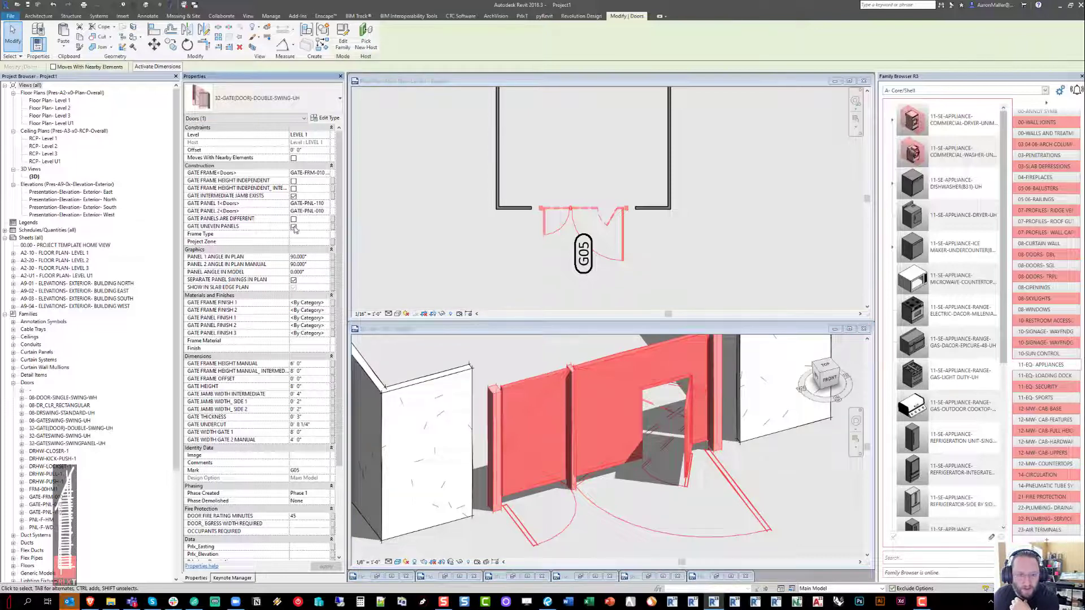
{"action": "left_click", "coordinate": [494, 262]}
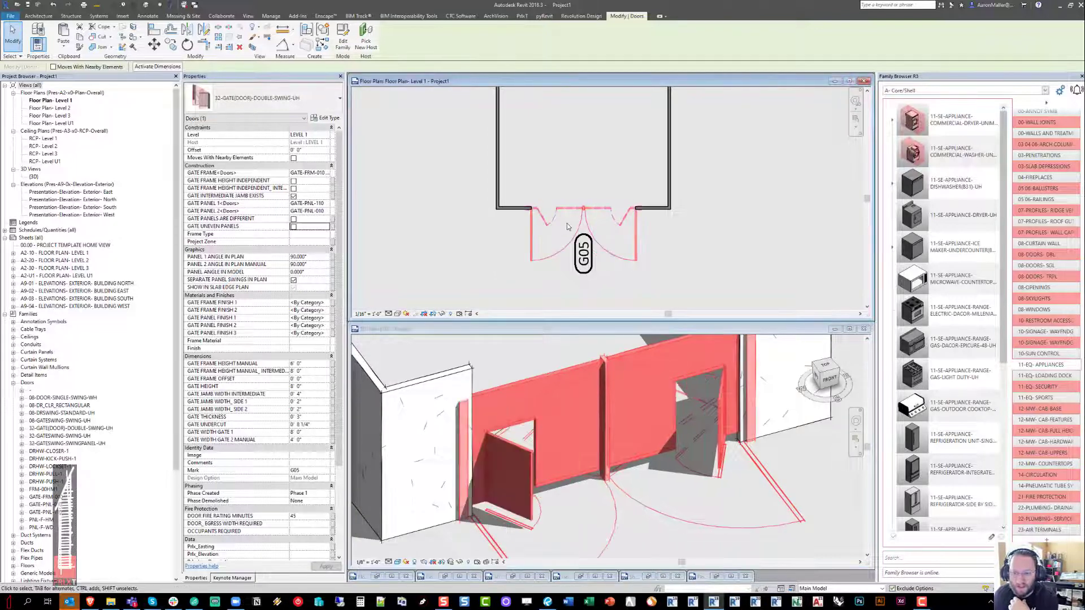
{"action": "left_click", "coordinate": [317, 432]}
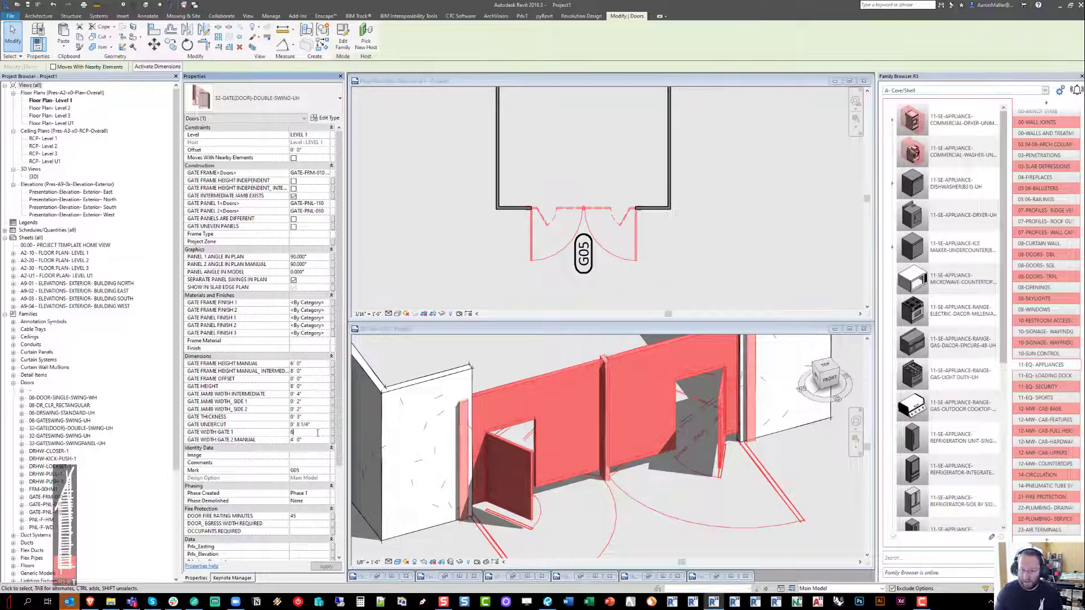
{"action": "type", "text": "6"}
{"action": "left_click", "coordinate": [429, 284]}
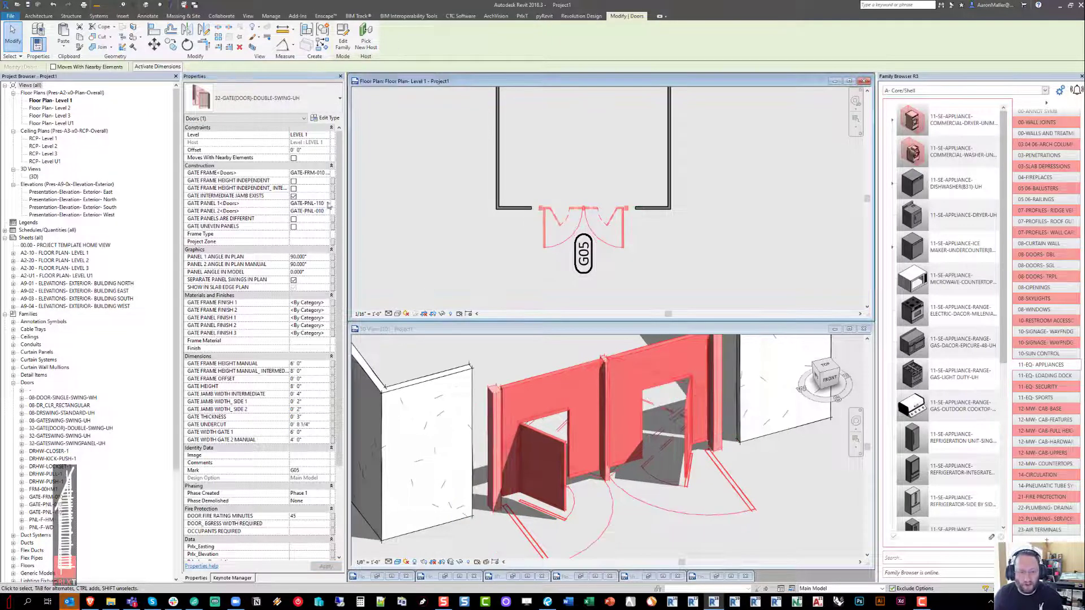
Step: Try GATE-PNL-010 for gate panel 1, restore it to GATE-PNL-110, and enable the GATE PANELS ARE DIFFERENT option
{"action": "left_click", "coordinate": [329, 205]}
{"action": "left_click", "coordinate": [319, 237]}
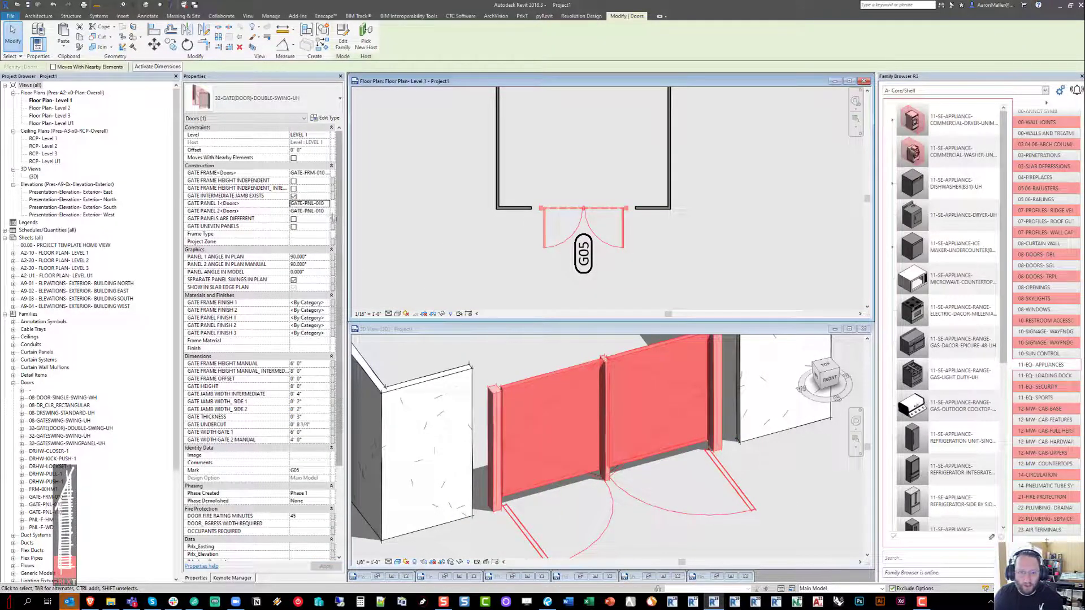
{"action": "left_click", "coordinate": [327, 203]}
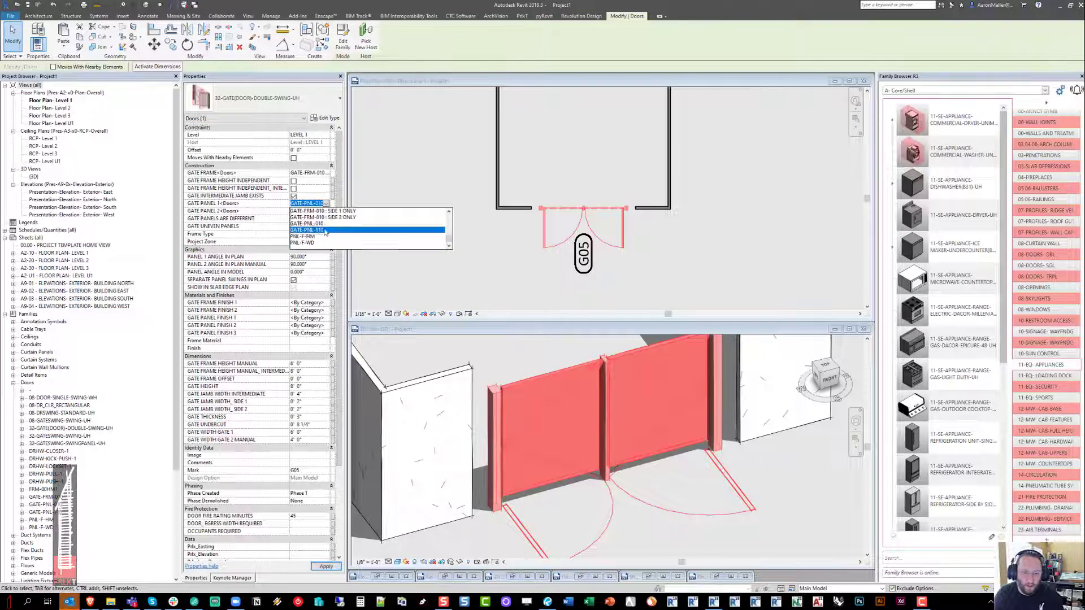
{"action": "left_click", "coordinate": [326, 230]}
{"action": "left_click", "coordinate": [293, 218]}
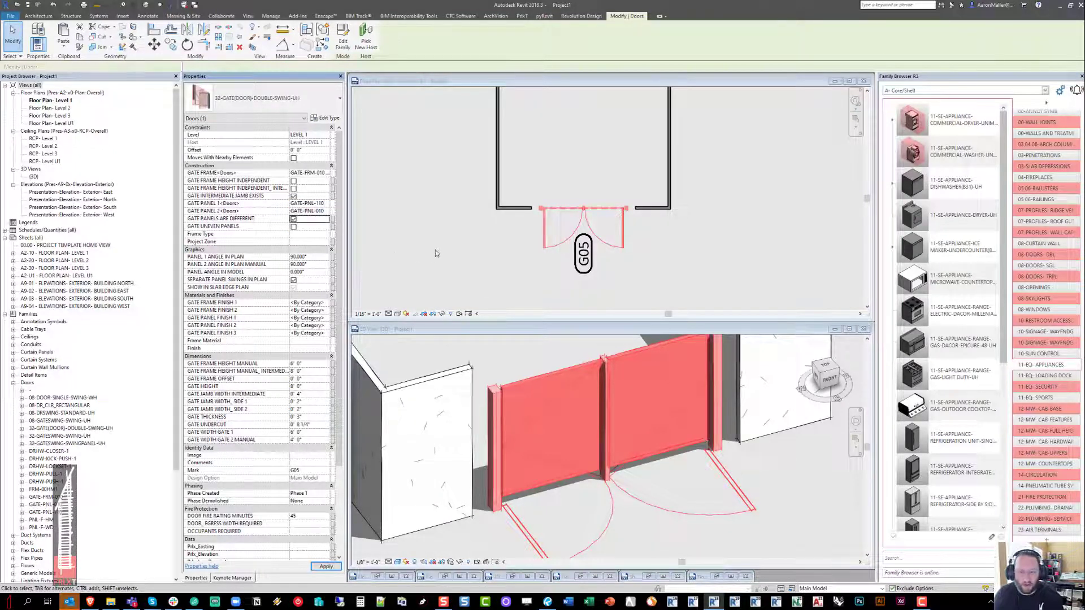
{"action": "key", "text": "Escape"}
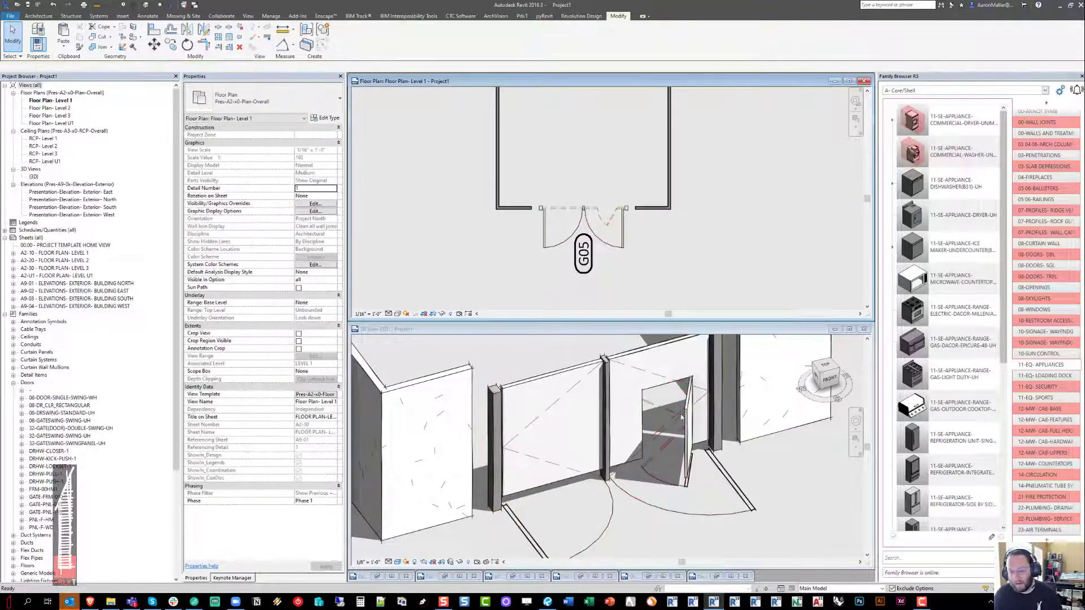
Step: Select the nested gate panel containing the door and set its type's DOOR_DIST FROM JAMB_DOOR 1 to 6"
{"action": "left_click", "coordinate": [614, 219]}
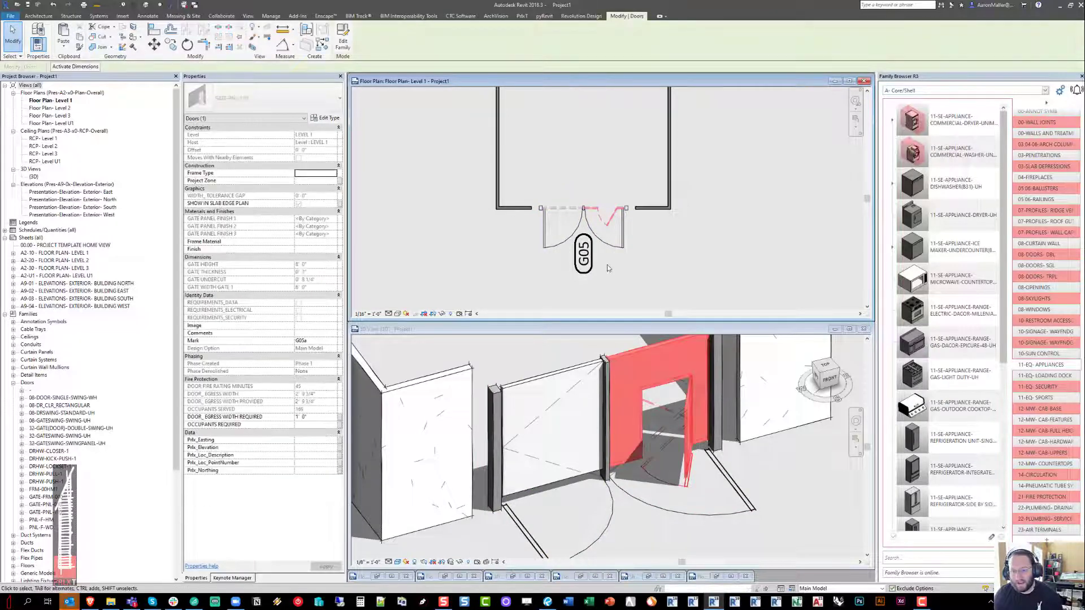
{"action": "key", "text": "Escape"}
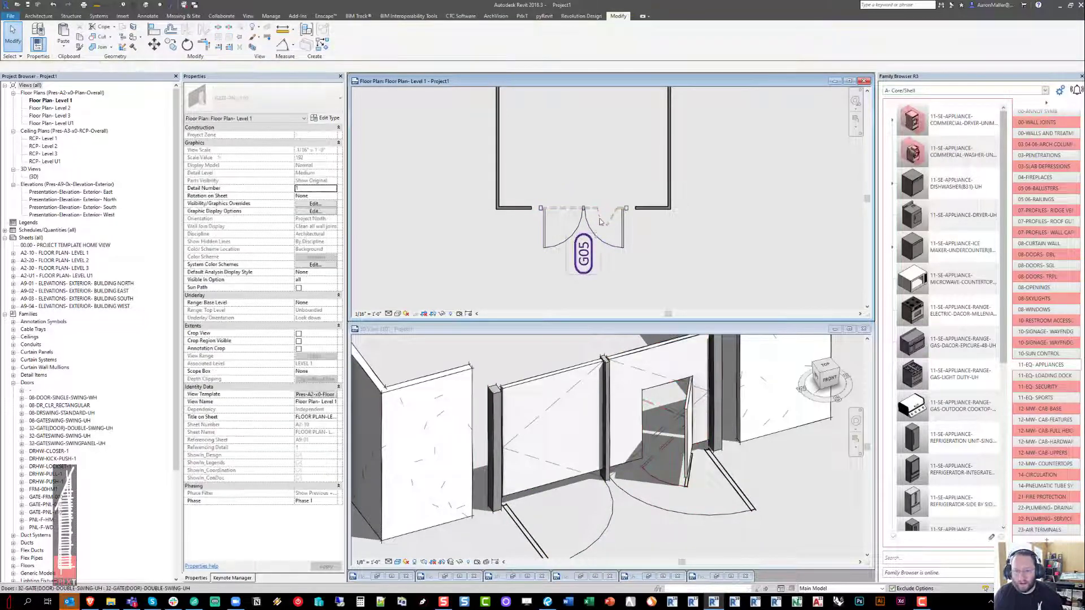
{"action": "left_click", "coordinate": [612, 218]}
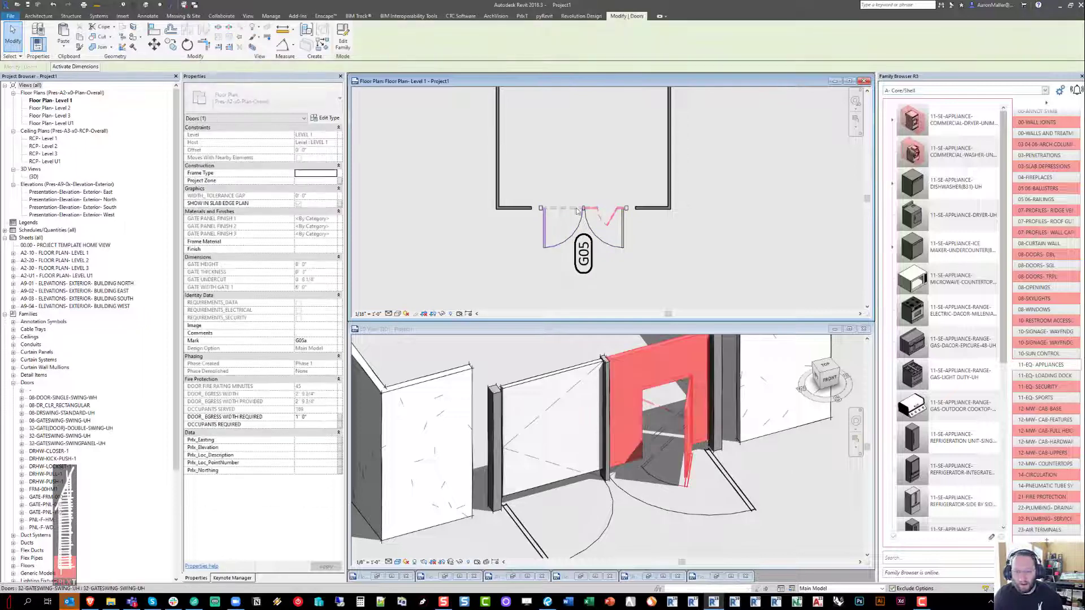
{"action": "left_click", "coordinate": [334, 118]}
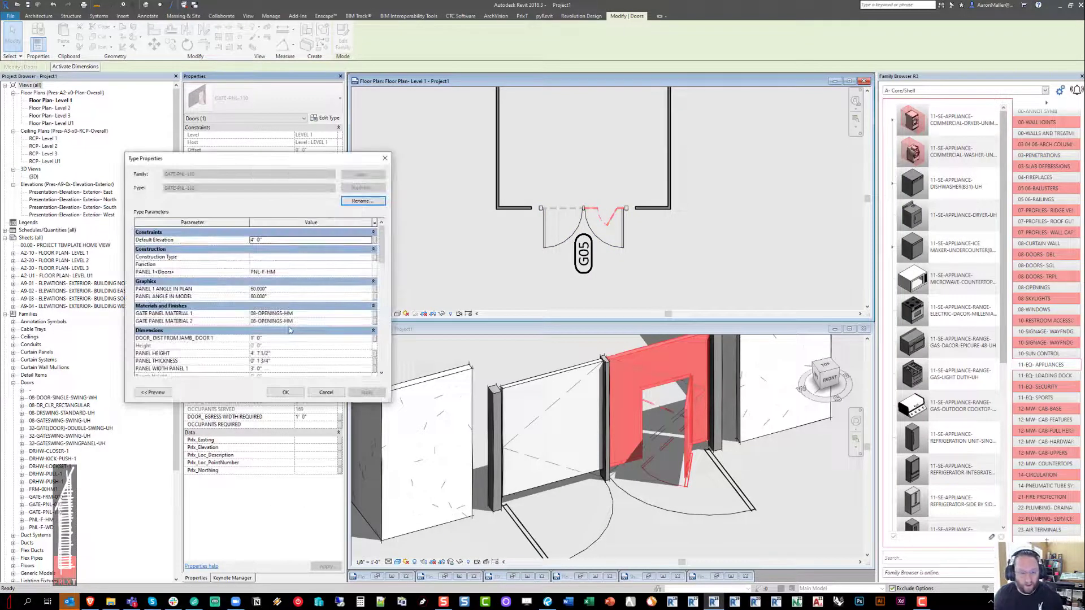
{"action": "scroll", "coordinate": [290, 329], "scroll_direction": "down", "scroll_amount": 2}
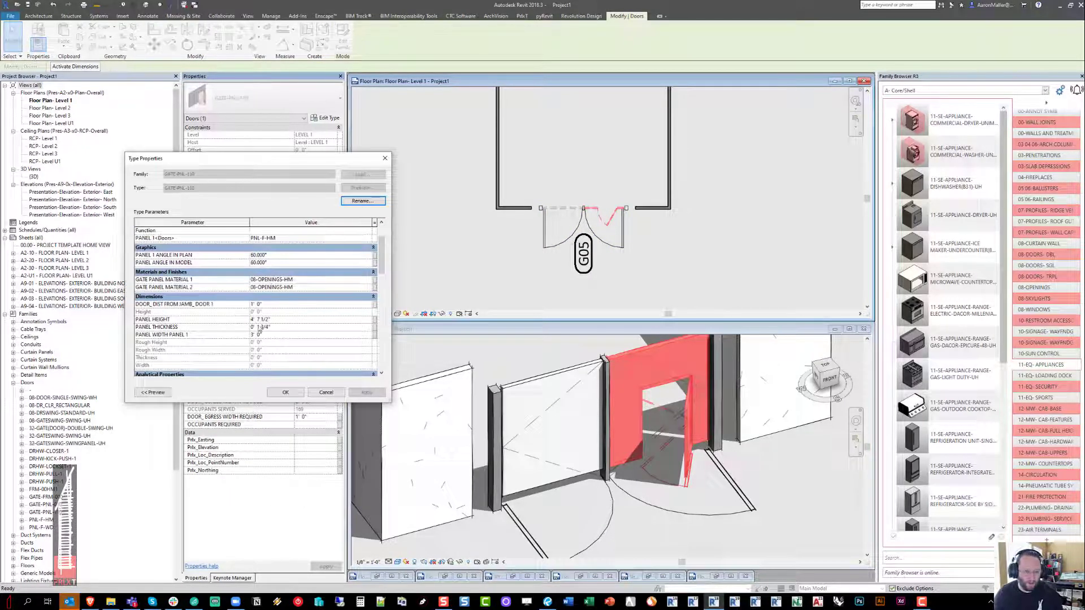
{"action": "left_click", "coordinate": [294, 304]}
{"action": "type", "text": "6\""}
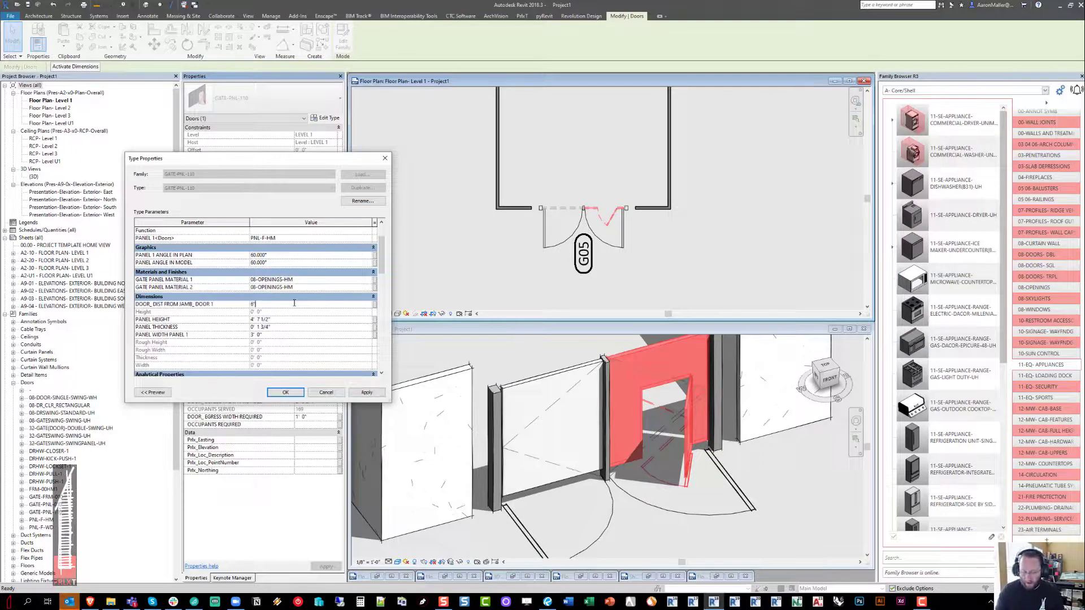
{"action": "left_click", "coordinate": [367, 393]}
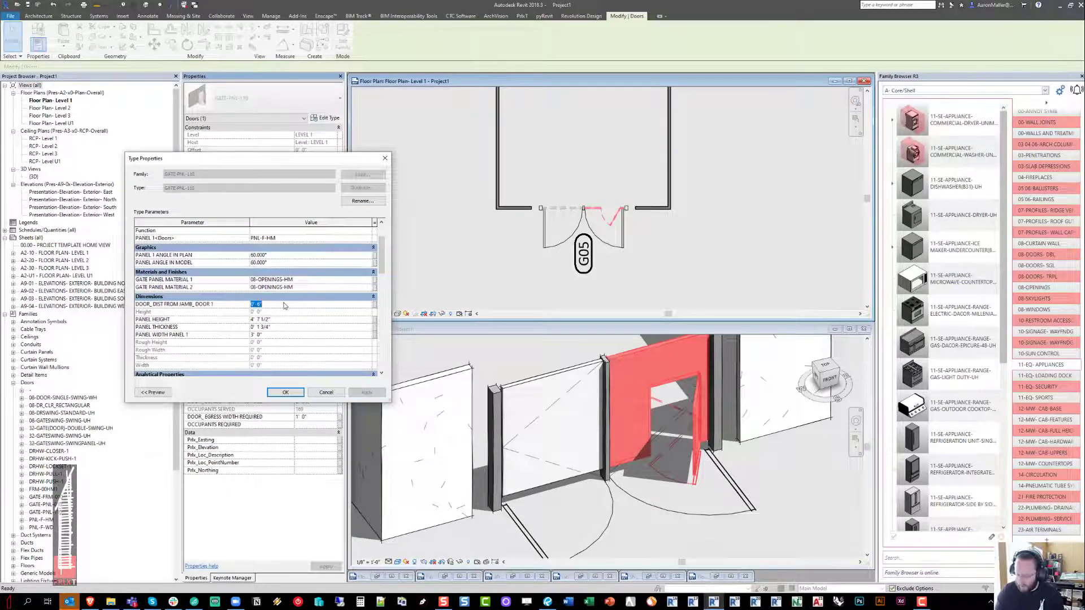
Step: Try a 2' door distance from the jamb, then return the value to 6"
{"action": "type", "text": "2"}
{"action": "left_click", "coordinate": [367, 393]}
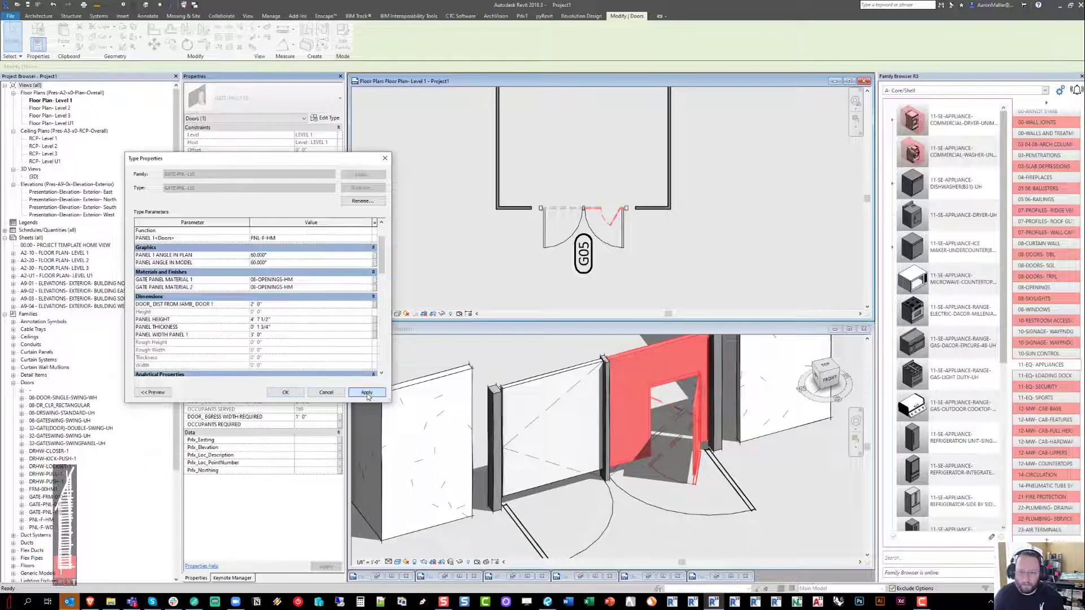
{"action": "left_click", "coordinate": [280, 306]}
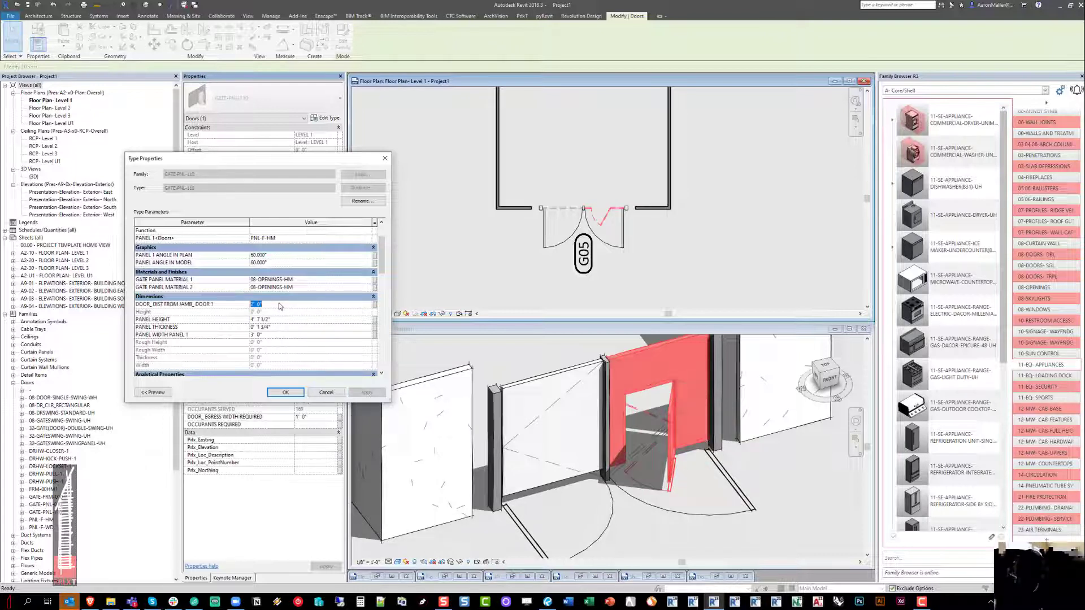
{"action": "type", "text": "0 6"}
{"action": "key", "text": "Return"}
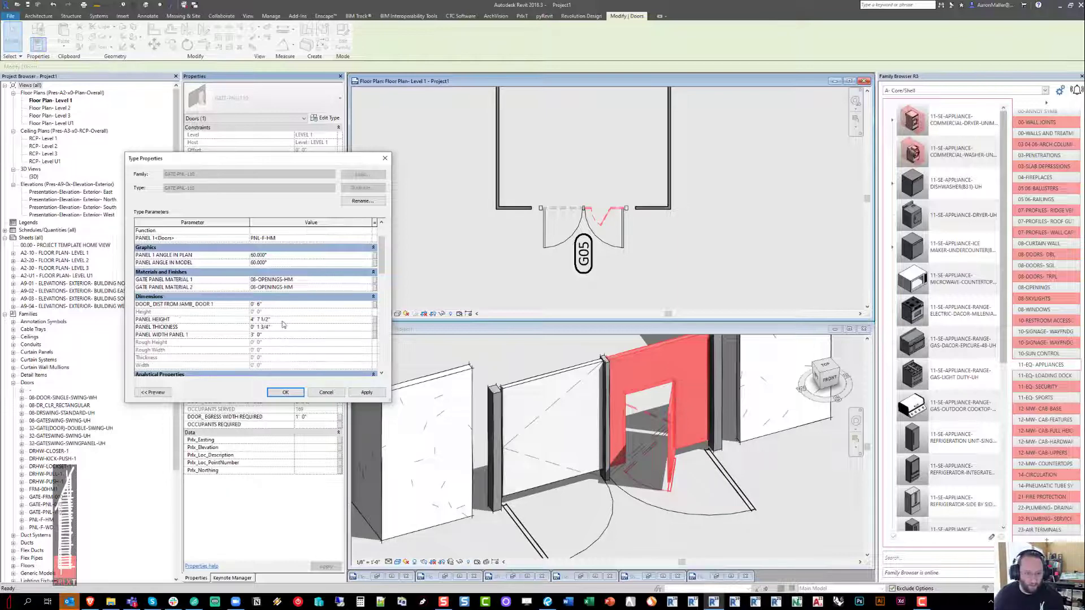
Step: Set the nested door's PANEL HEIGHT to 7' in the type properties and apply it to the gate
{"action": "left_click_drag", "start_coordinate": [263, 168], "coordinate": [299, 174]}
{"action": "left_click", "coordinate": [328, 333]}
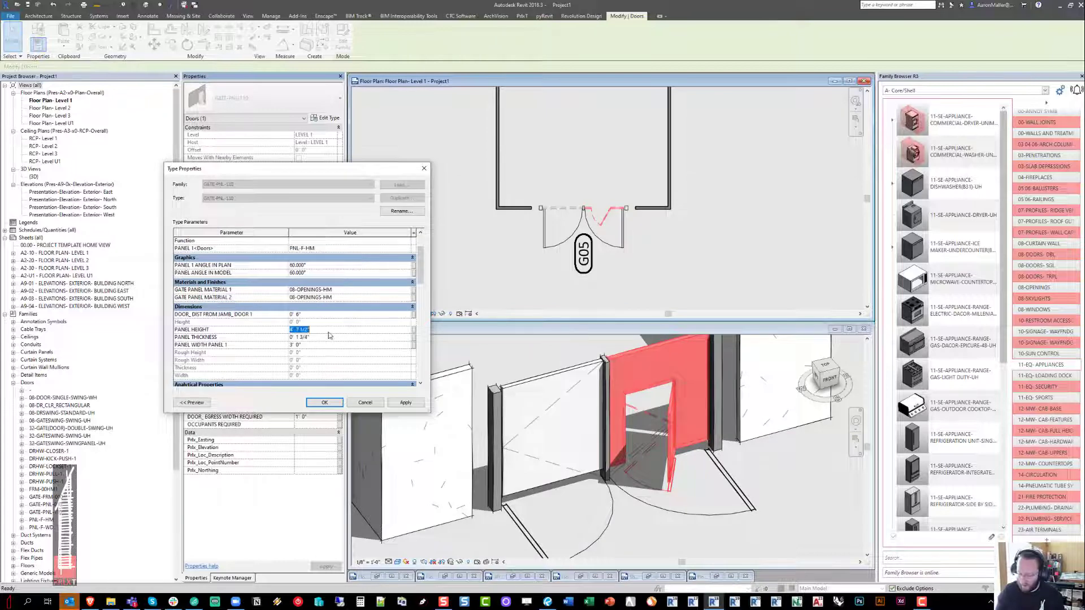
{"action": "type", "text": "7"}
{"action": "key", "text": "Return"}
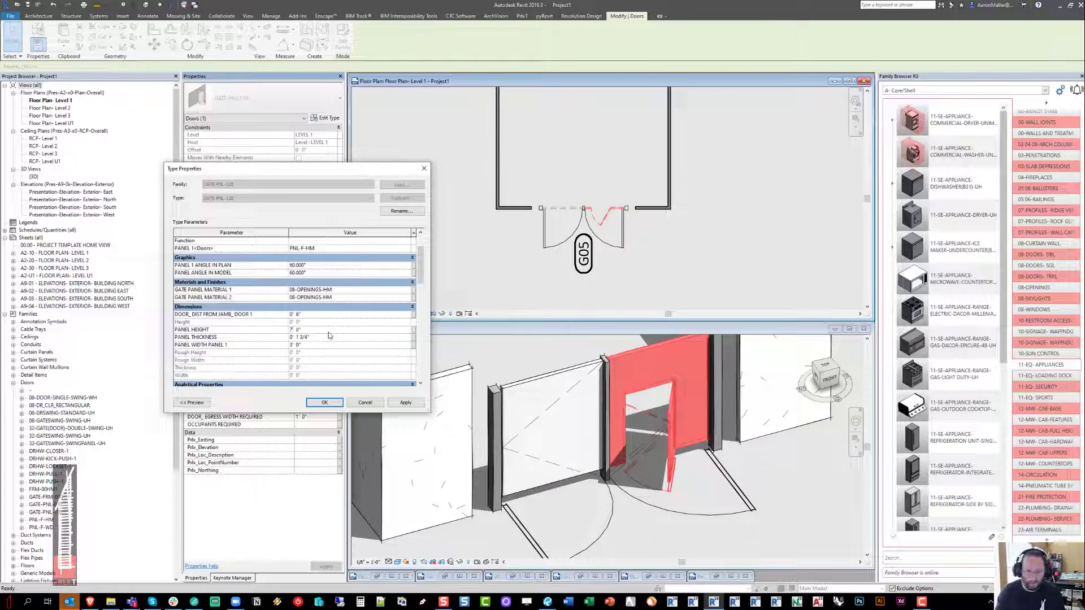
{"action": "left_click", "coordinate": [405, 402]}
{"action": "left_click", "coordinate": [325, 402]}
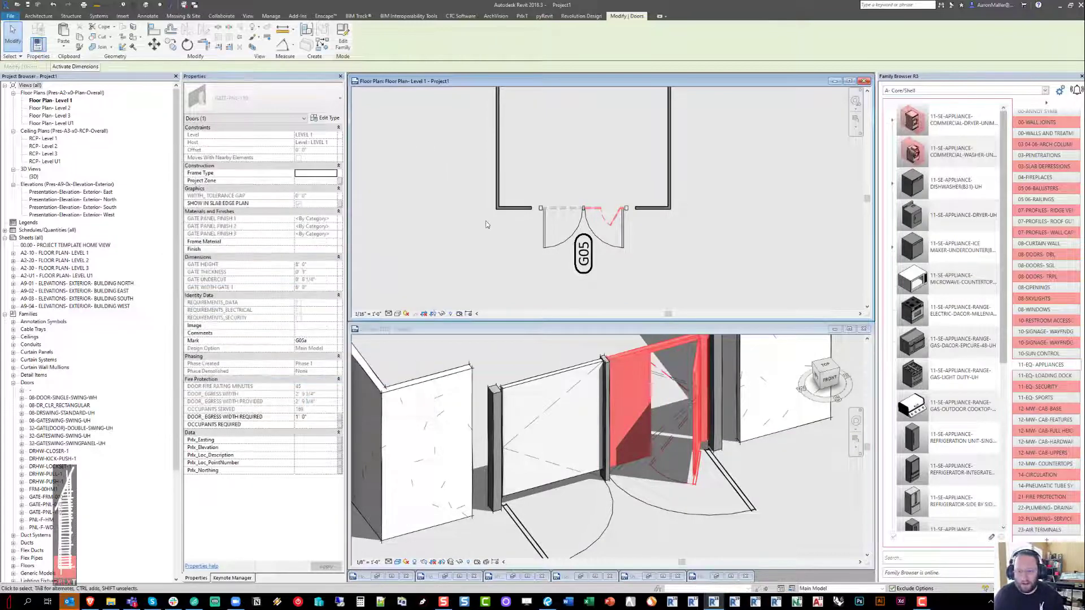
{"action": "left_click", "coordinate": [631, 318]}
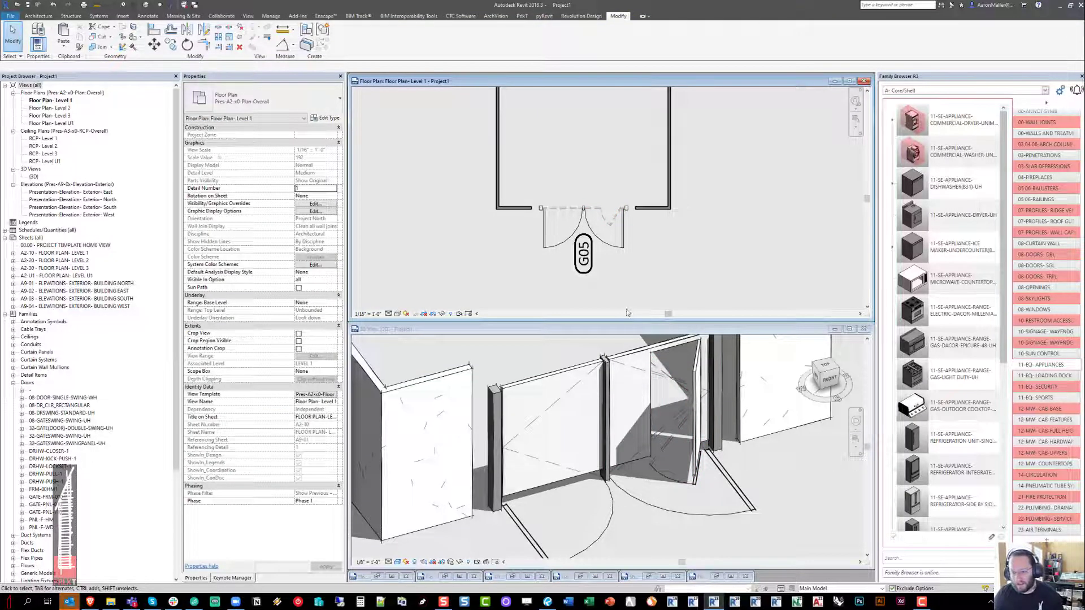
Step: Tag the nested gate panel containing the door with a tag like the G05 one and move it closer to the gate
{"action": "scroll", "coordinate": [610, 212], "scroll_direction": "up", "scroll_amount": 3}
{"action": "scroll", "coordinate": [608, 181], "scroll_direction": "down", "scroll_amount": 2}
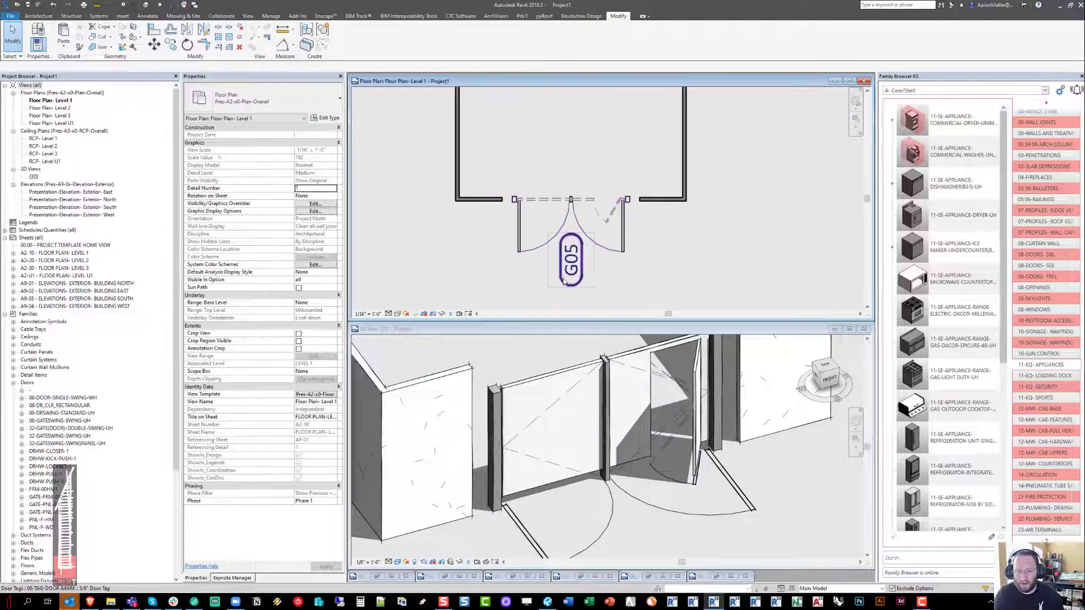
{"action": "right_click", "coordinate": [567, 280]}
{"action": "left_click", "coordinate": [598, 352]}
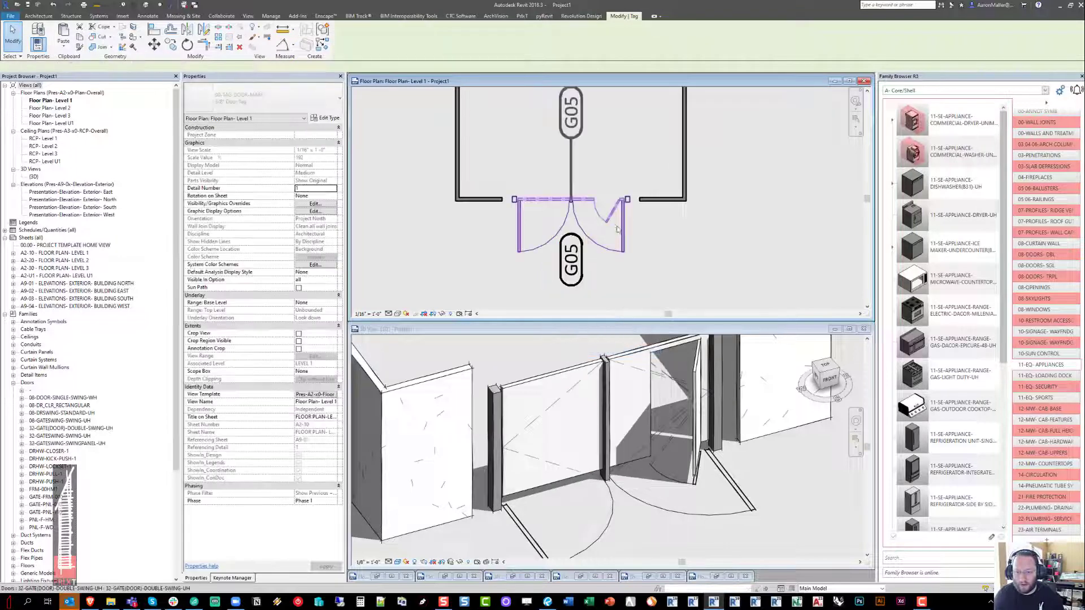
{"action": "left_click", "coordinate": [611, 223]}
{"action": "middle_click_drag", "start_coordinate": [610, 223], "coordinate": [612, 252]}
{"action": "key", "text": "Escape"}
{"action": "key", "text": "Escape"}
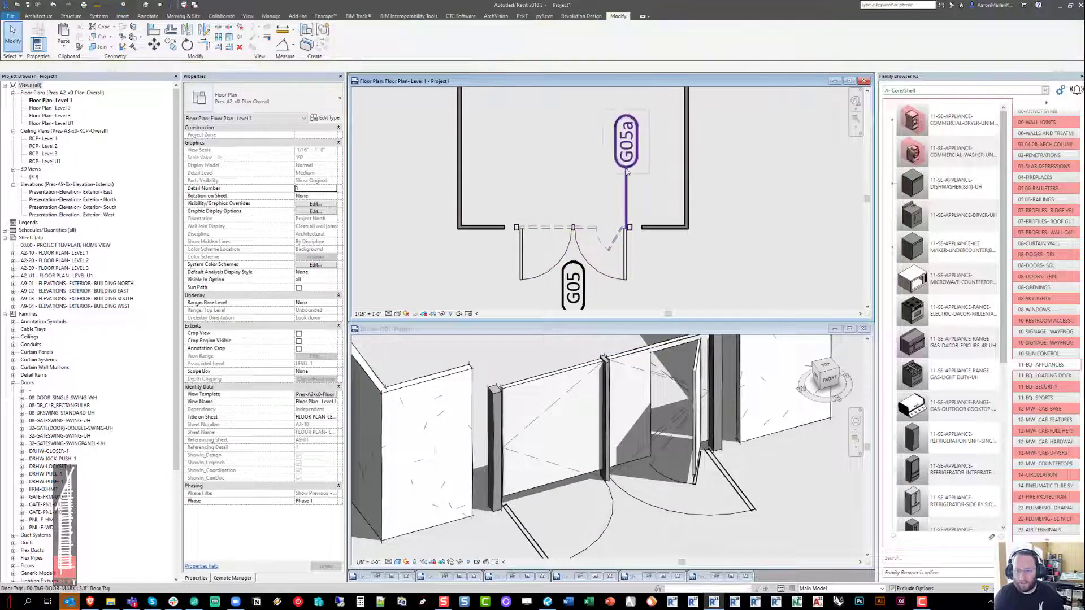
{"action": "left_click", "coordinate": [626, 165]}
{"action": "left_click_drag", "start_coordinate": [626, 168], "coordinate": [606, 206]}
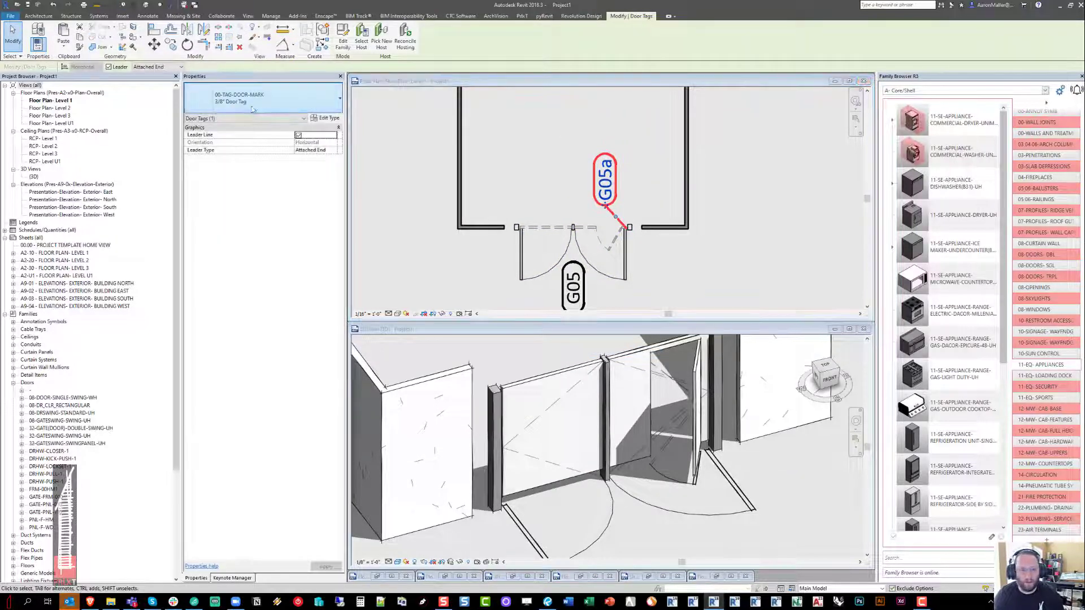
Step: Change the G05a tag to 00-TAG-DOOR-LIFE SAFETY-EGRESS- NUMBER RATING AND OCC 1/4" and turn off its leader line
{"action": "left_click", "coordinate": [263, 98]}
{"action": "left_click", "coordinate": [209, 221]}
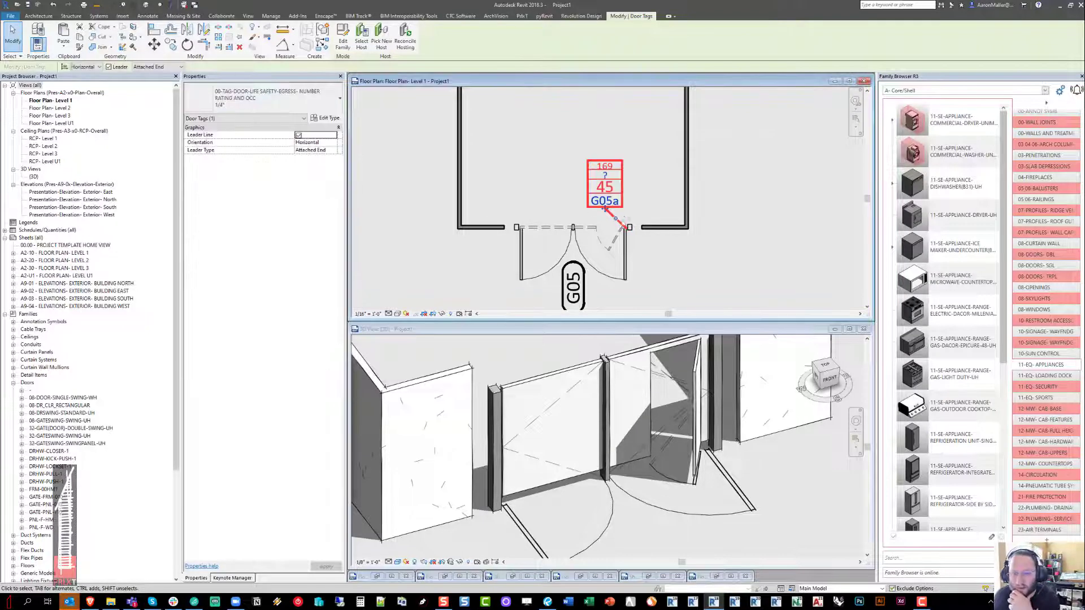
{"action": "left_click", "coordinate": [298, 135]}
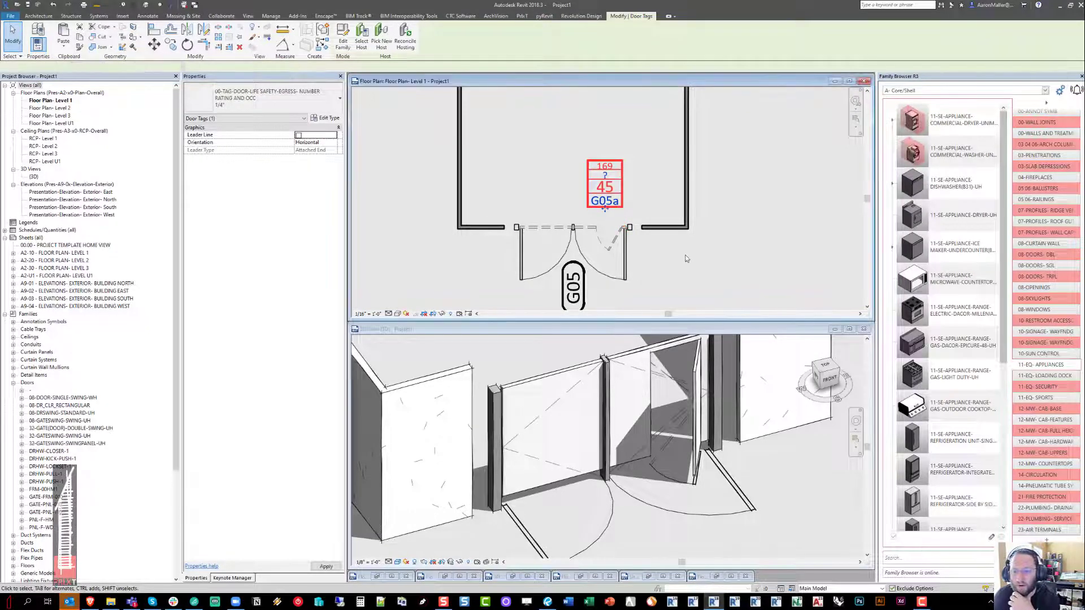
{"action": "scroll", "coordinate": [627, 185], "scroll_direction": "up", "scroll_amount": 2}
{"action": "scroll", "coordinate": [588, 164], "scroll_direction": "down", "scroll_amount": 2}
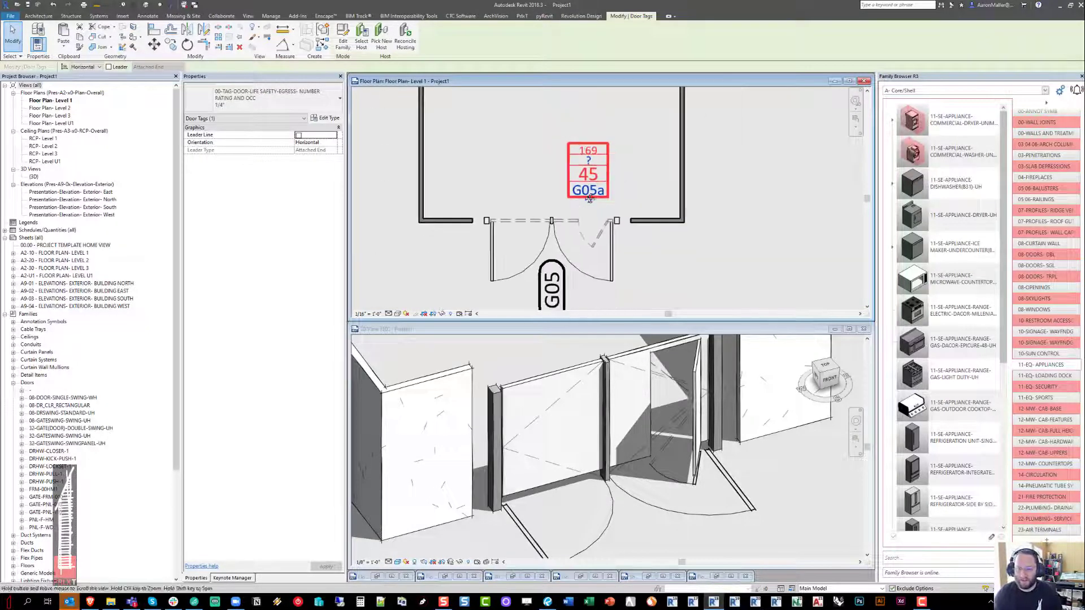
Step: Set the nested gate panel's PANEL THICKNESS to 0' 2" in its type properties and accept the change
{"action": "left_click", "coordinate": [577, 218]}
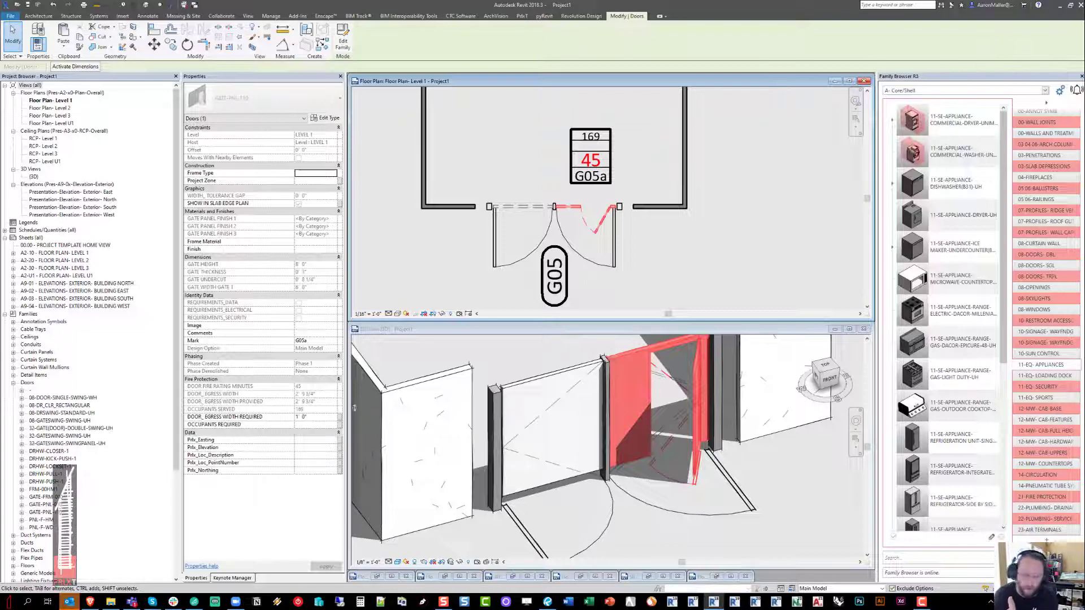
{"action": "middle_click_drag", "start_coordinate": [606, 255], "coordinate": [640, 244]}
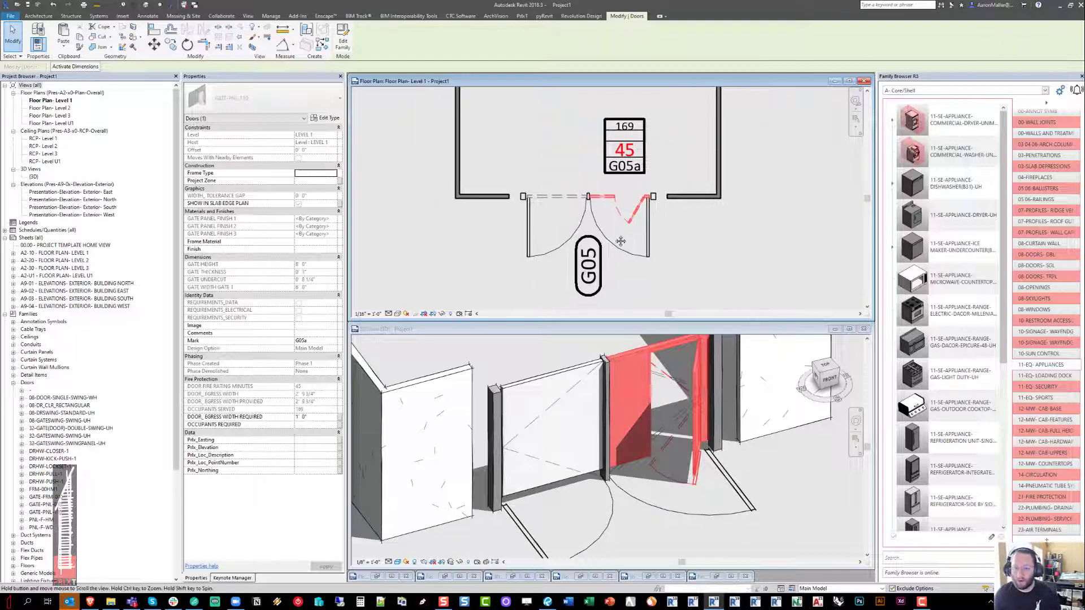
{"action": "key", "text": "Escape"}
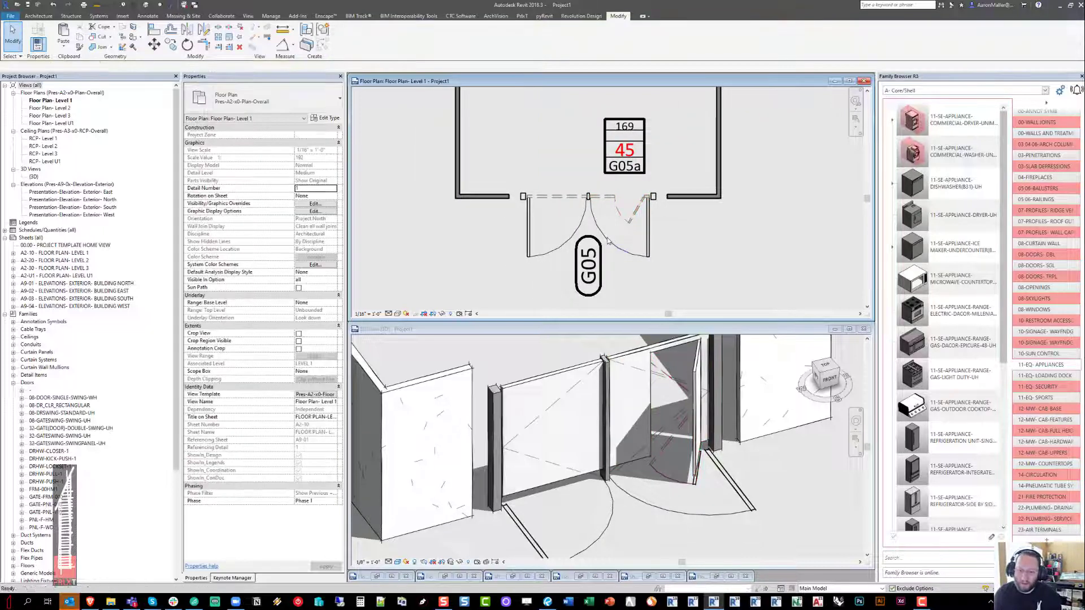
{"action": "key", "text": "Tab"}
{"action": "left_click", "coordinate": [631, 220]}
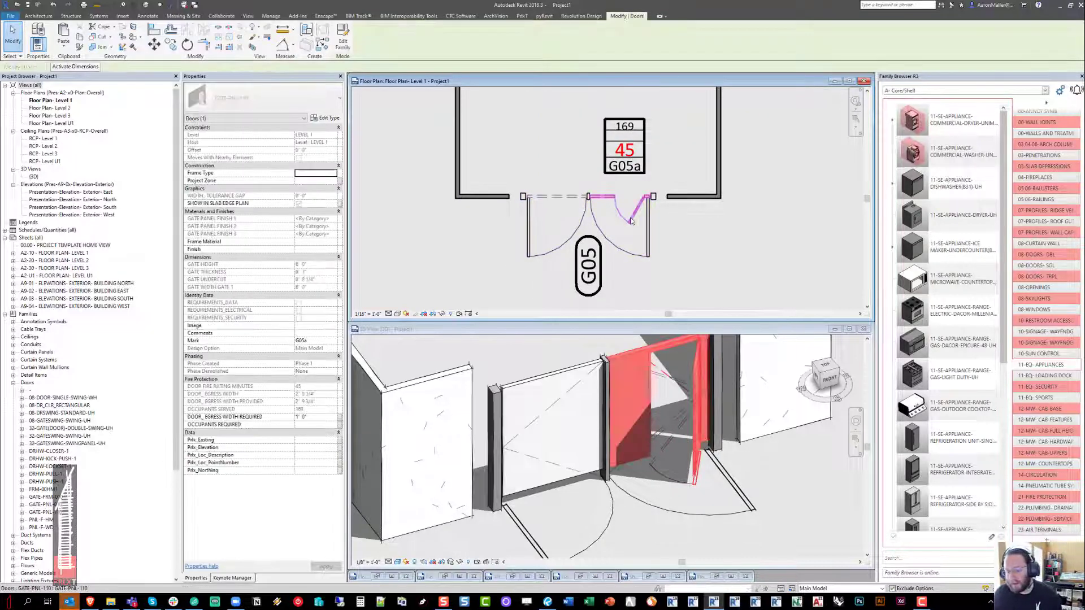
{"action": "left_click", "coordinate": [324, 118]}
{"action": "left_click_drag", "start_coordinate": [297, 168], "coordinate": [225, 125]}
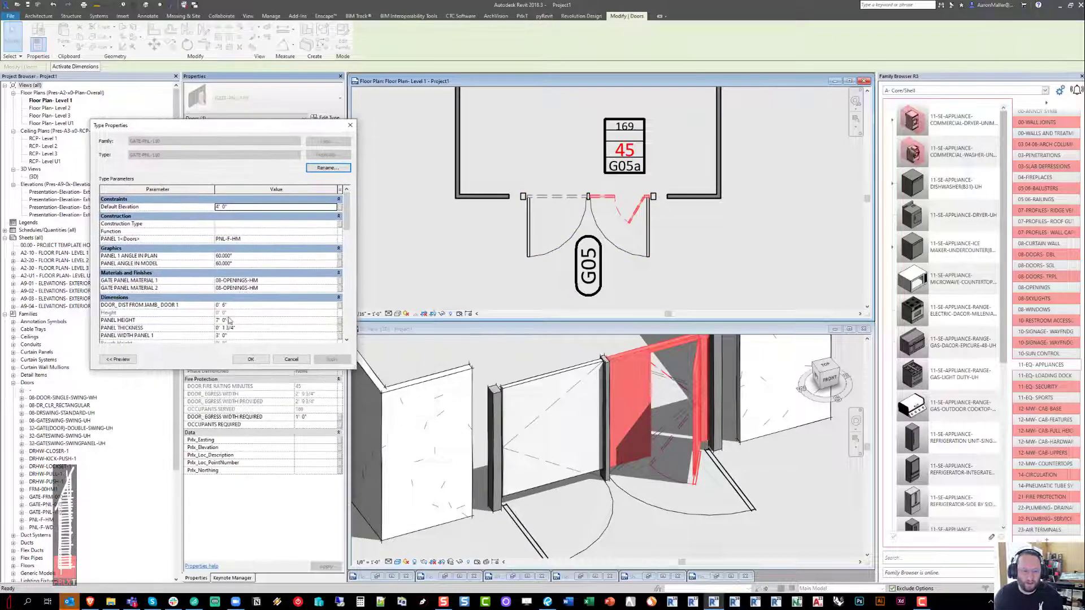
{"action": "scroll", "coordinate": [229, 320], "scroll_direction": "down", "scroll_amount": 1}
{"action": "left_click", "coordinate": [249, 311]}
{"action": "type", "text": "2"}
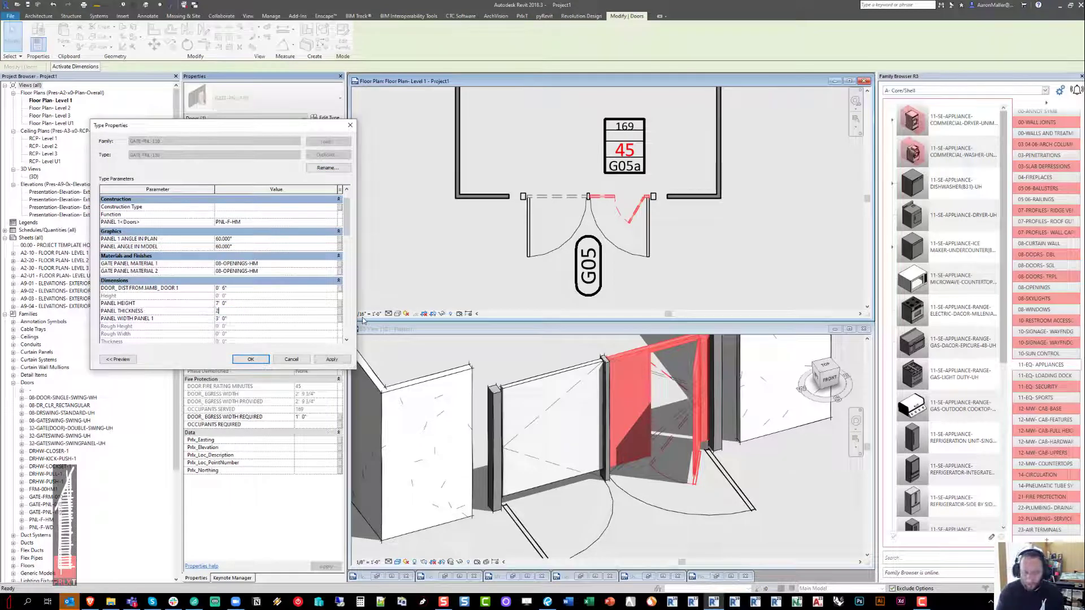
{"action": "left_click", "coordinate": [339, 360]}
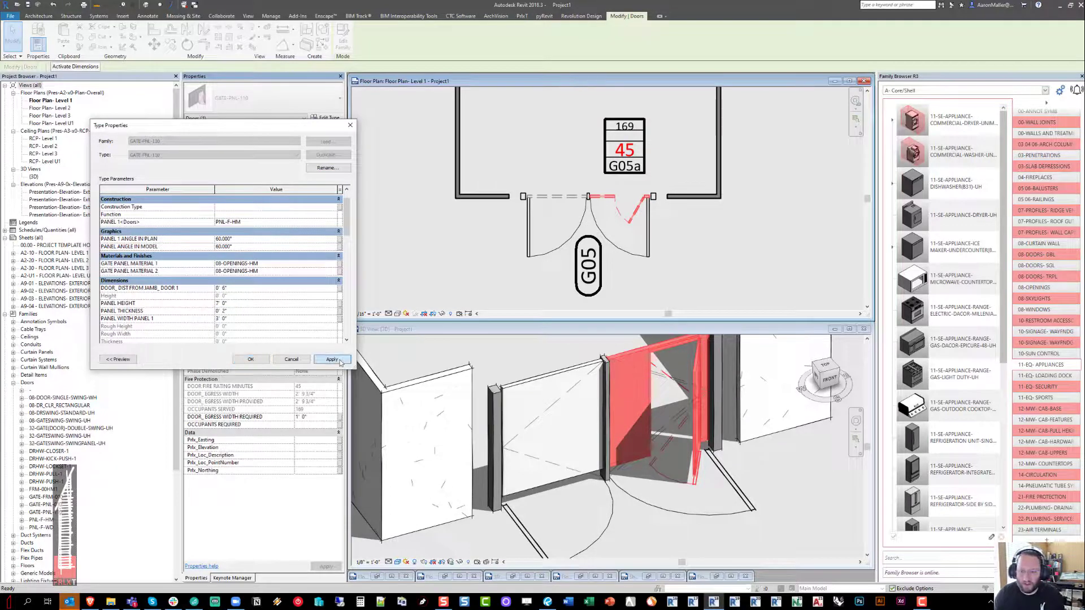
{"action": "left_click", "coordinate": [258, 360]}
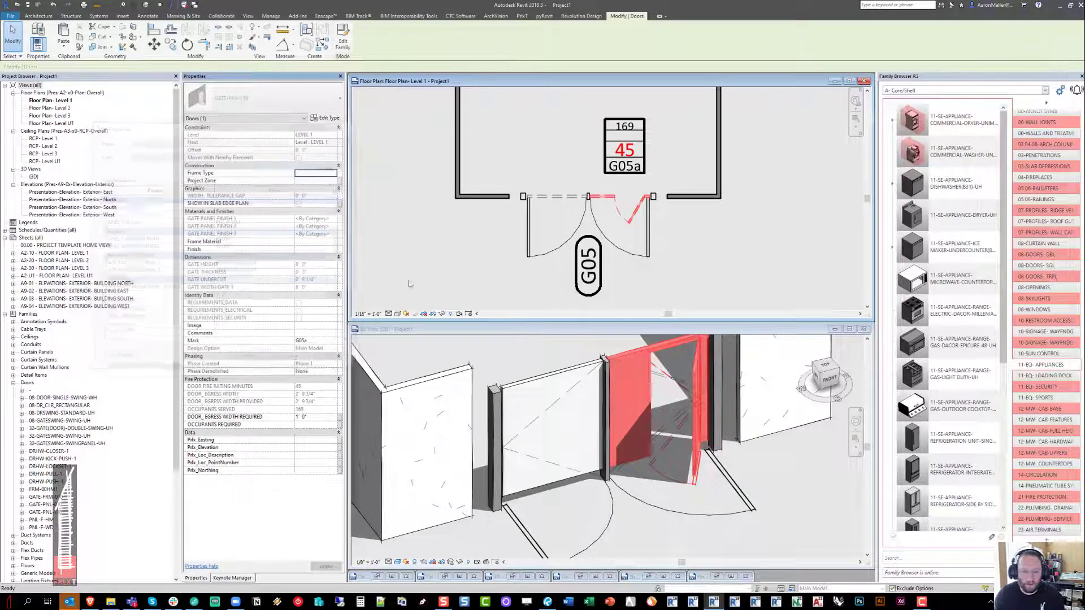
Step: Set GATE THICKNESS to 5" on the whole double-swing gate instance and apply it
{"action": "left_click", "coordinate": [478, 243]}
{"action": "left_click", "coordinate": [527, 225]}
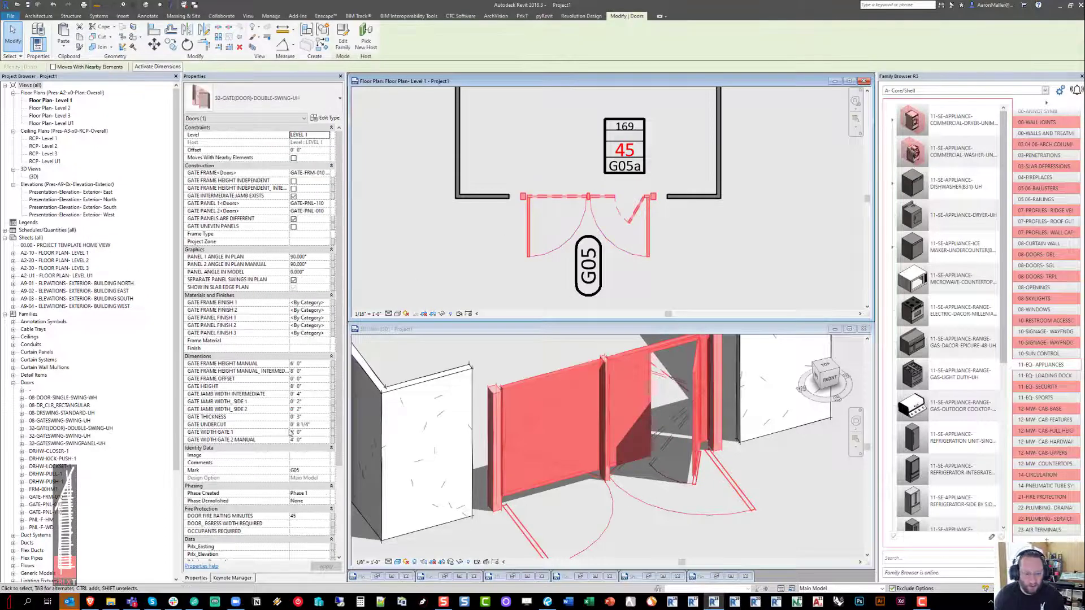
{"action": "left_click", "coordinate": [325, 417]}
{"action": "type", "text": "5\""}
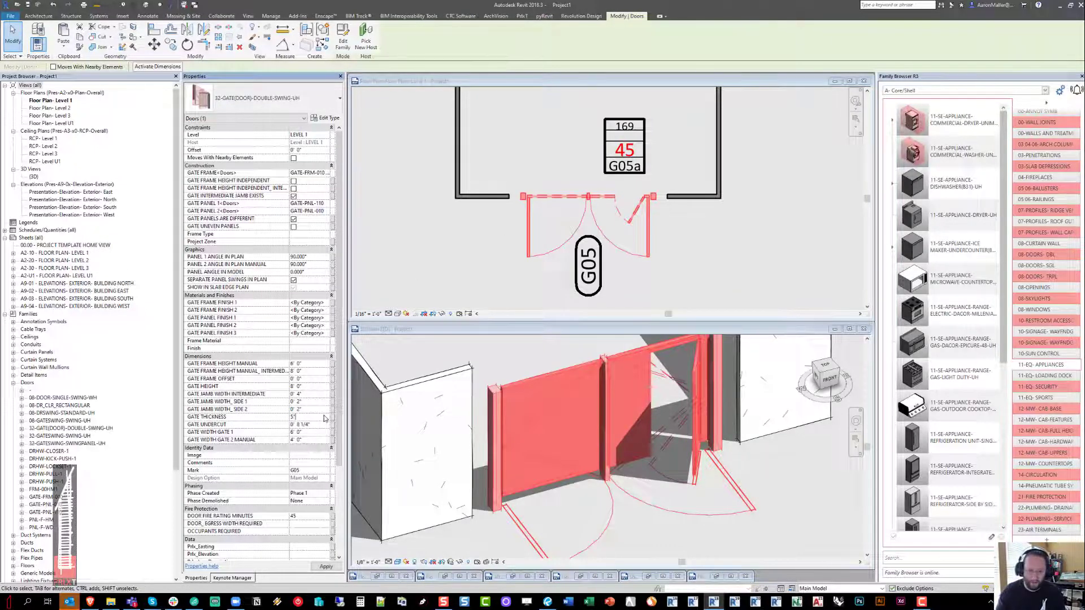
{"action": "left_click", "coordinate": [337, 568]}
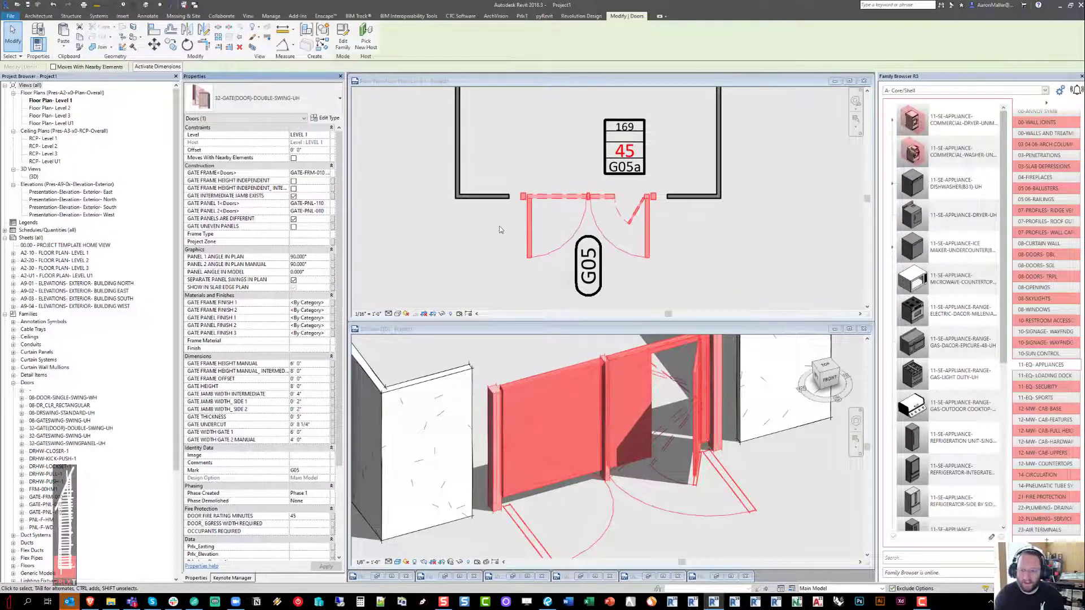
{"action": "left_click", "coordinate": [500, 230]}
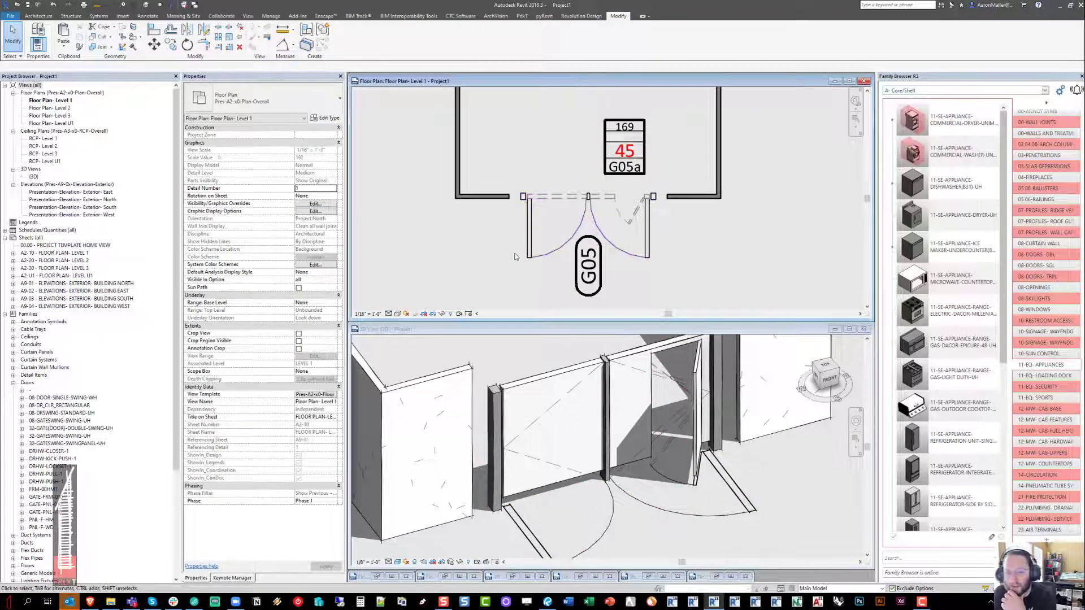
Step: Align the double-swing gate with the centerline of the adjacent enclosure wall in the Level 1 floor plan
{"action": "left_click", "coordinate": [534, 242]}
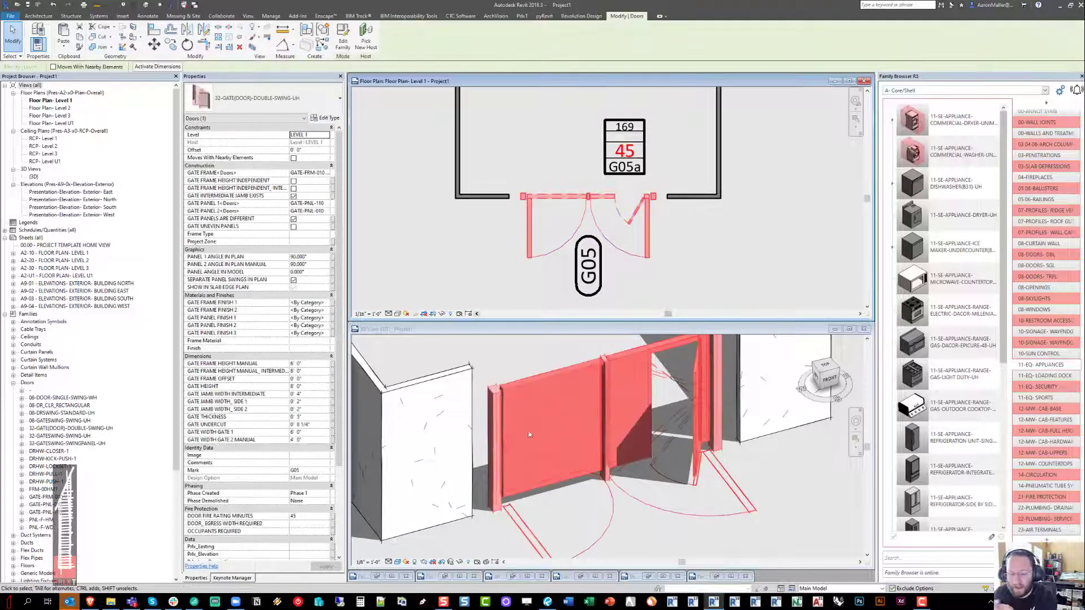
{"action": "mouse_move", "coordinate": [528, 212]}
{"action": "left_mouse_down"}
{"action": "mouse_move", "coordinate": [527, 257]}
{"action": "mouse_move", "coordinate": [530, 215]}
{"action": "left_mouse_up"}
{"action": "scroll", "coordinate": [522, 200], "scroll_direction": "up", "scroll_amount": 2}
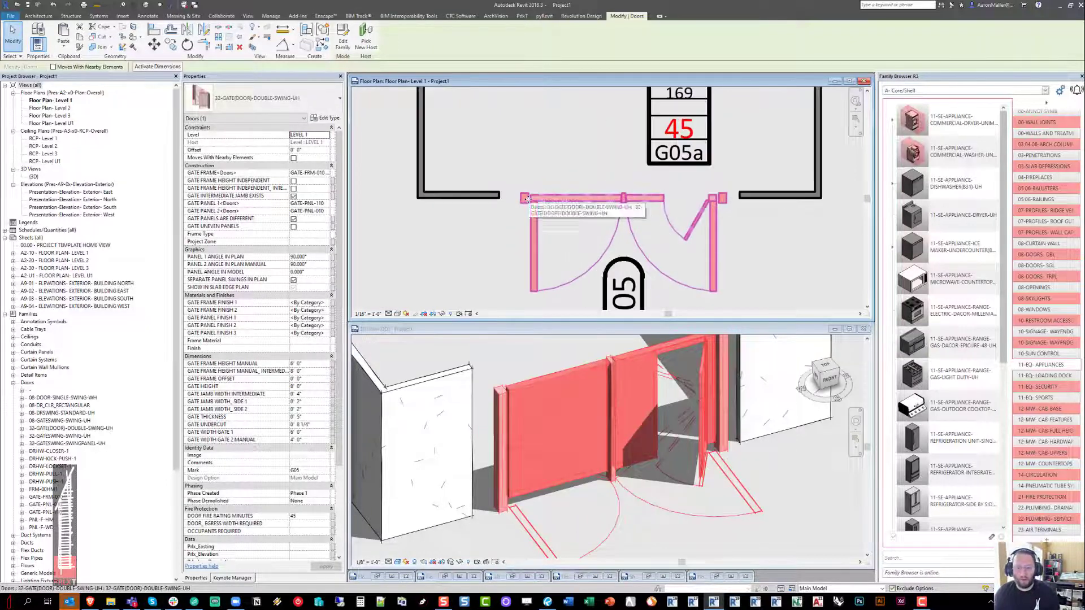
{"action": "key", "text": "Escape"}
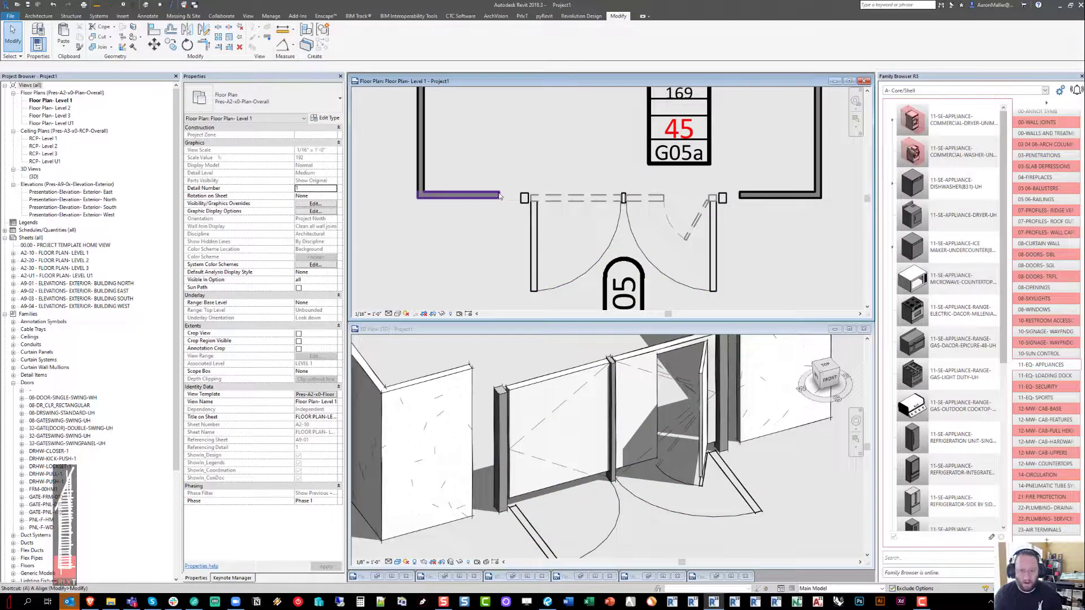
{"action": "key", "text": "a"}
{"action": "key", "text": "l"}
{"action": "left_click", "coordinate": [498, 196]}
{"action": "left_click", "coordinate": [540, 198]}
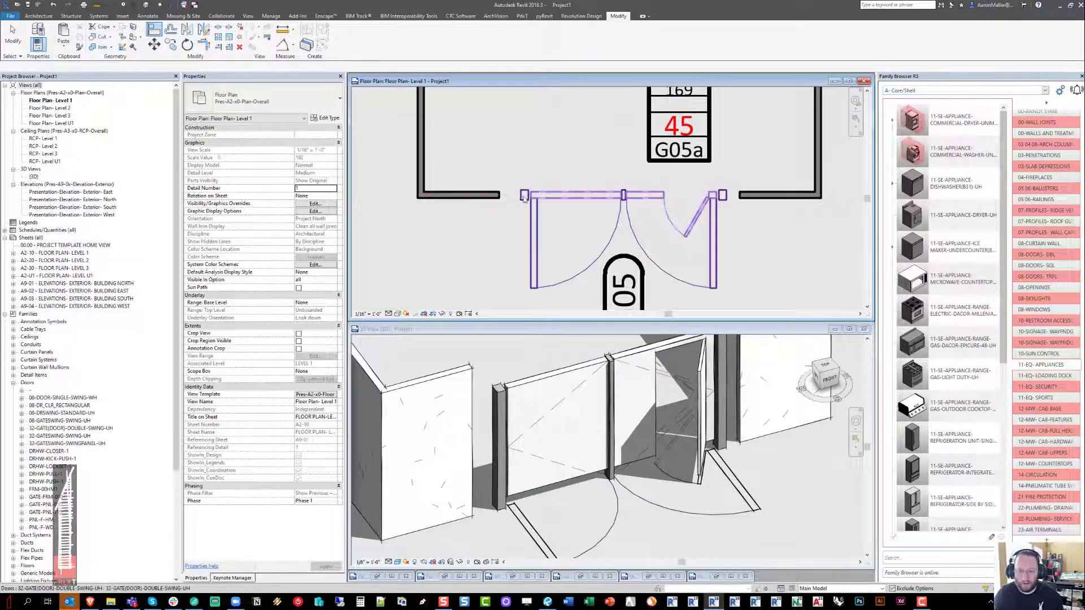
{"action": "key", "text": "Escape"}
Step: Set the double-swing gate's GATE FRAME OFFSET to 0' 6"
{"action": "left_click", "coordinate": [540, 198]}
{"action": "scroll", "coordinate": [534, 195], "scroll_direction": "up", "scroll_amount": 3}
{"action": "scroll", "coordinate": [500, 223], "scroll_direction": "down", "scroll_amount": 3}
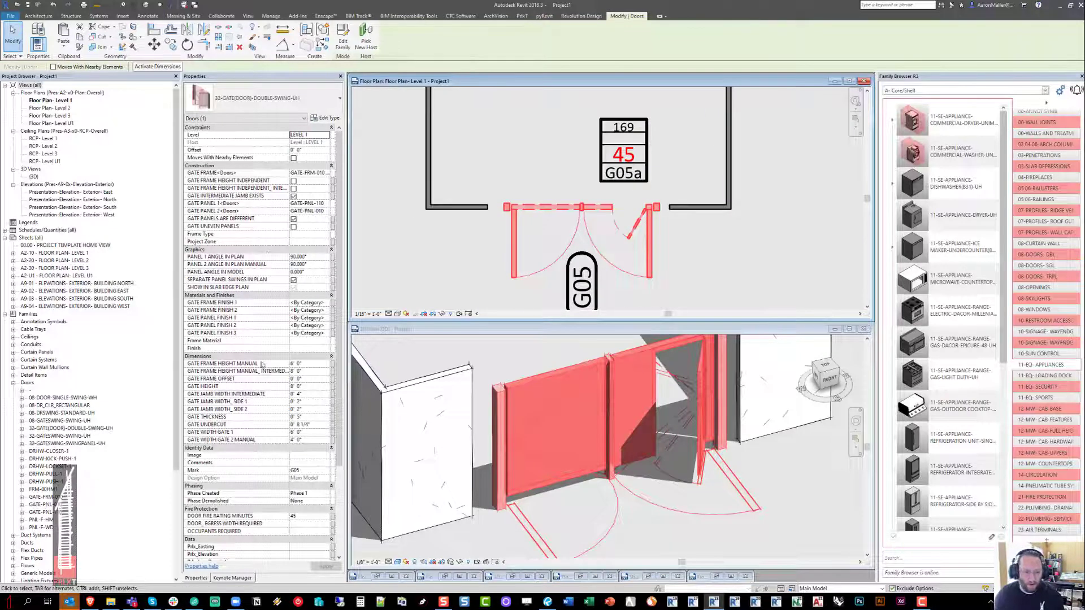
{"action": "left_click", "coordinate": [314, 380]}
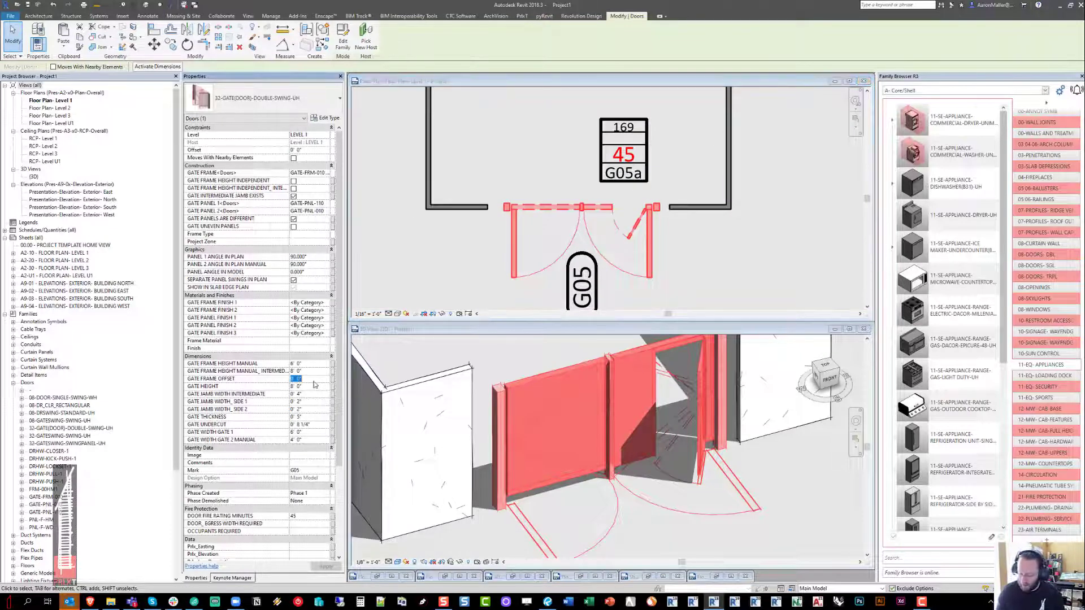
{"action": "type", "text": "0' 6\""}
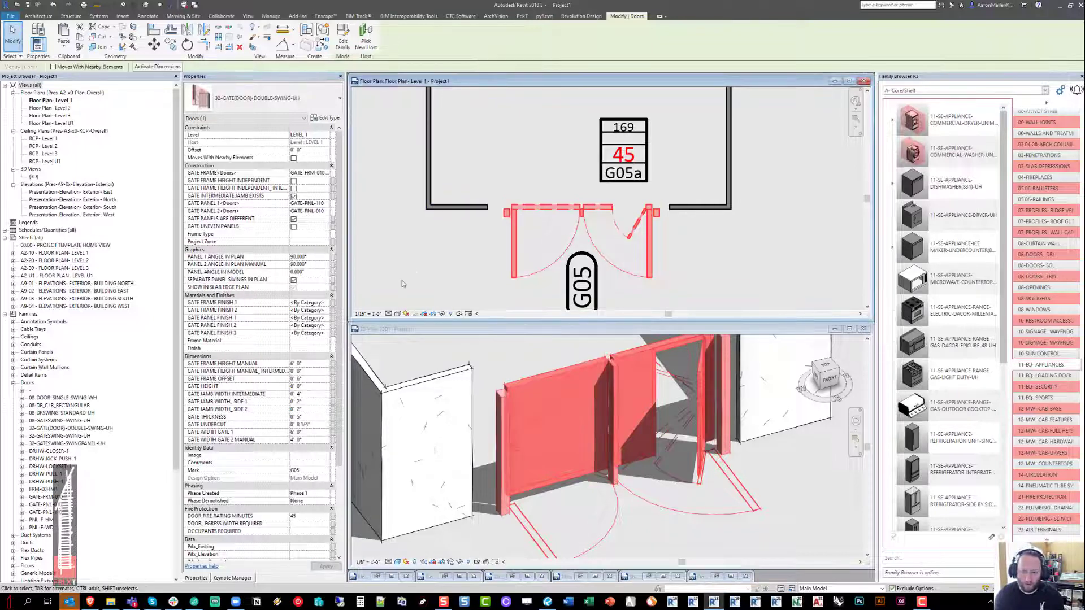
Step: Try a -1' GATE FRAME OFFSET on the double-swing gate, then return the value to 0' 0"
{"action": "left_click", "coordinate": [317, 379]}
{"action": "type", "text": "-1"}
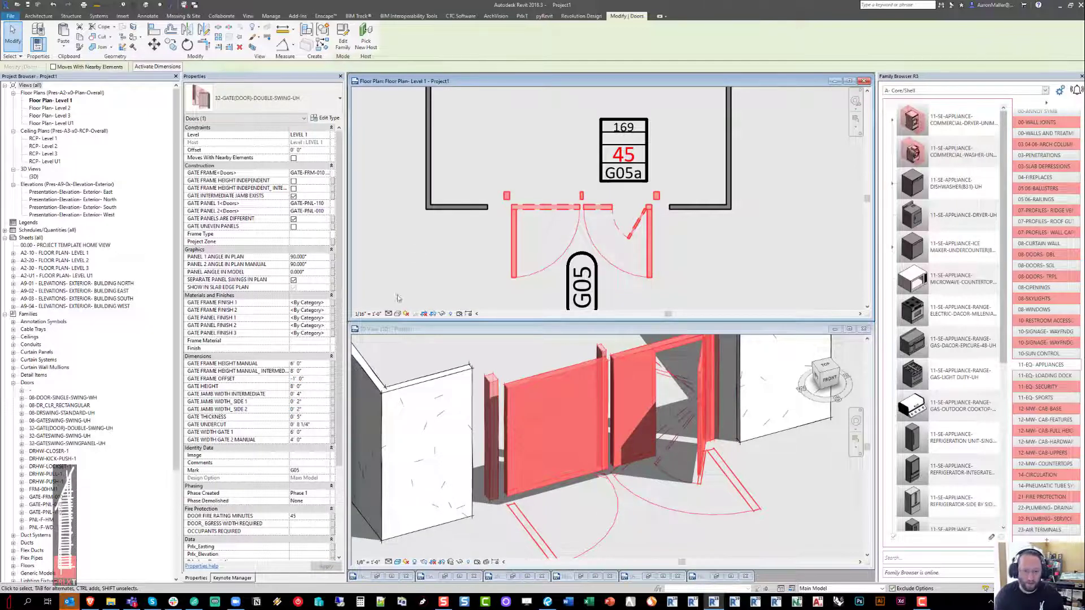
{"action": "left_click", "coordinate": [315, 379]}
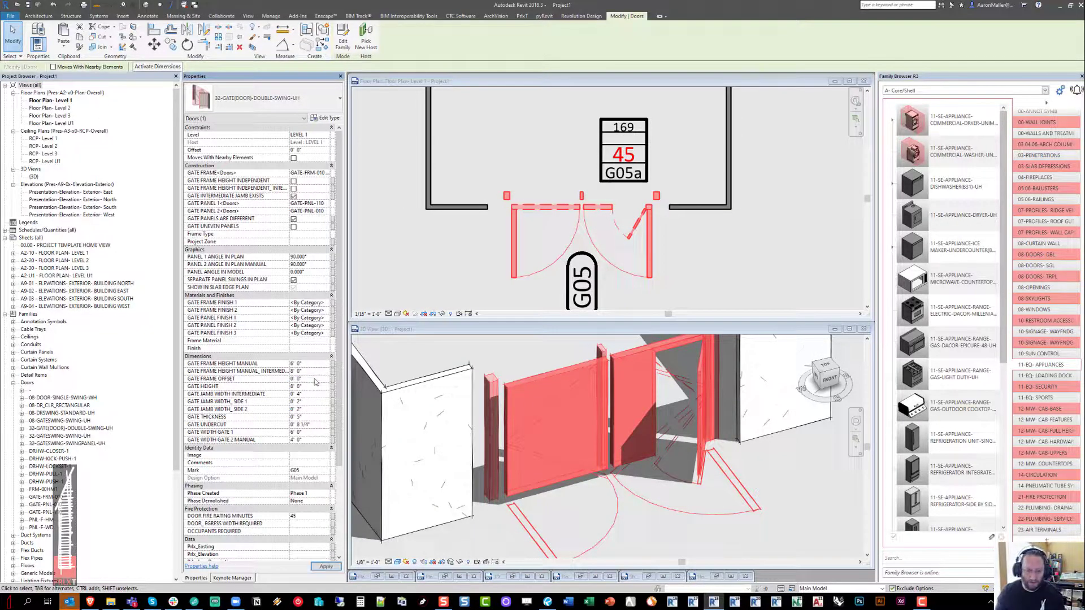
{"action": "scroll", "coordinate": [474, 247], "scroll_direction": "down", "scroll_amount": 1}
{"action": "middle_click_drag", "start_coordinate": [474, 247], "coordinate": [464, 234]}
{"action": "left_click", "coordinate": [466, 240]}
Step: Examine the gate's frame, panels and nested door from several angles in the 3D view
{"action": "mouse_move", "coordinate": [538, 445]}
{"action": "middle_mouse_down", "text": "shift"}
{"action": "mouse_move", "coordinate": [573, 417]}
{"action": "mouse_move", "coordinate": [525, 457]}
{"action": "mouse_move", "coordinate": [548, 445]}
{"action": "middle_mouse_up", "text": "shift"}
{"action": "scroll", "coordinate": [742, 475], "scroll_direction": "down", "scroll_amount": 5}
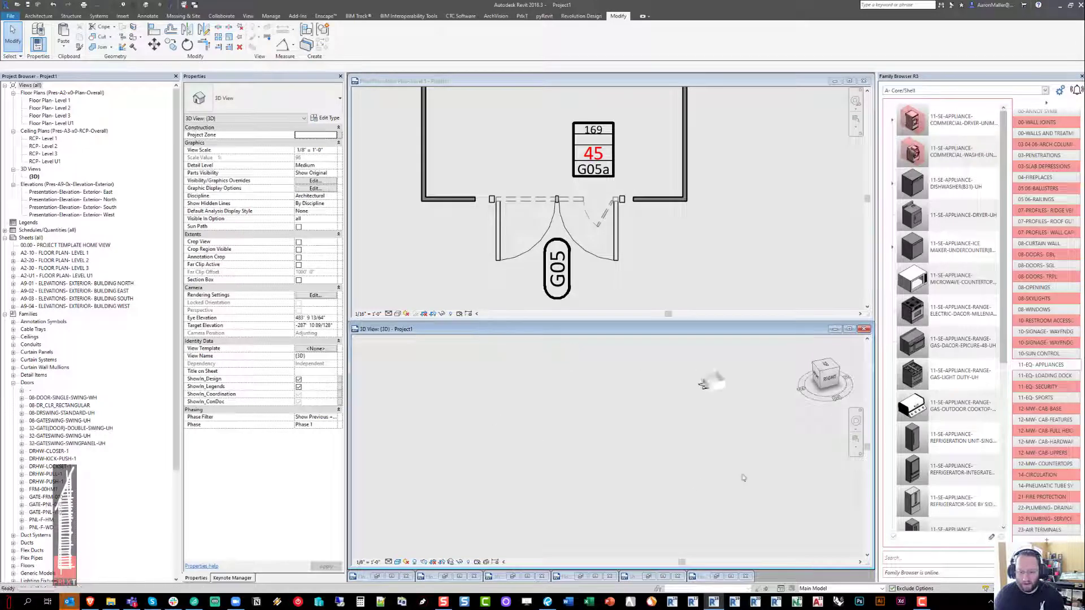
{"action": "scroll", "coordinate": [717, 418], "scroll_direction": "up", "scroll_amount": 8}
{"action": "left_click", "coordinate": [679, 414]}
{"action": "middle_click_drag", "start_coordinate": [679, 421], "coordinate": [712, 424], "text": "shift"}
{"action": "scroll", "coordinate": [599, 409], "scroll_direction": "up", "scroll_amount": 4}
{"action": "middle_click_drag", "start_coordinate": [593, 408], "coordinate": [554, 454]}
{"action": "scroll", "coordinate": [553, 454], "scroll_direction": "down", "scroll_amount": 2}
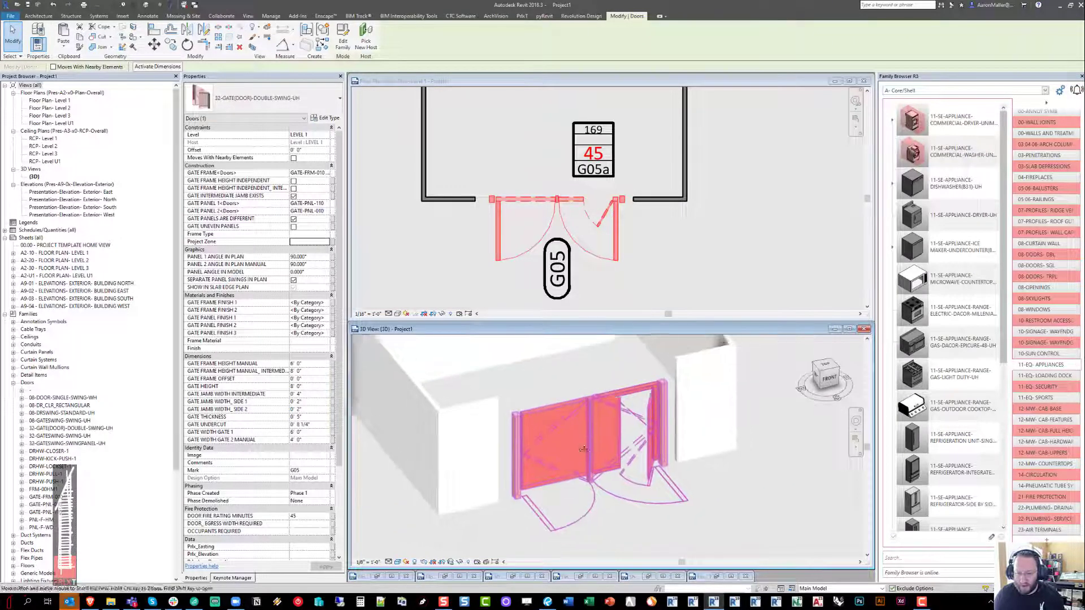
{"action": "key", "text": "Escape"}
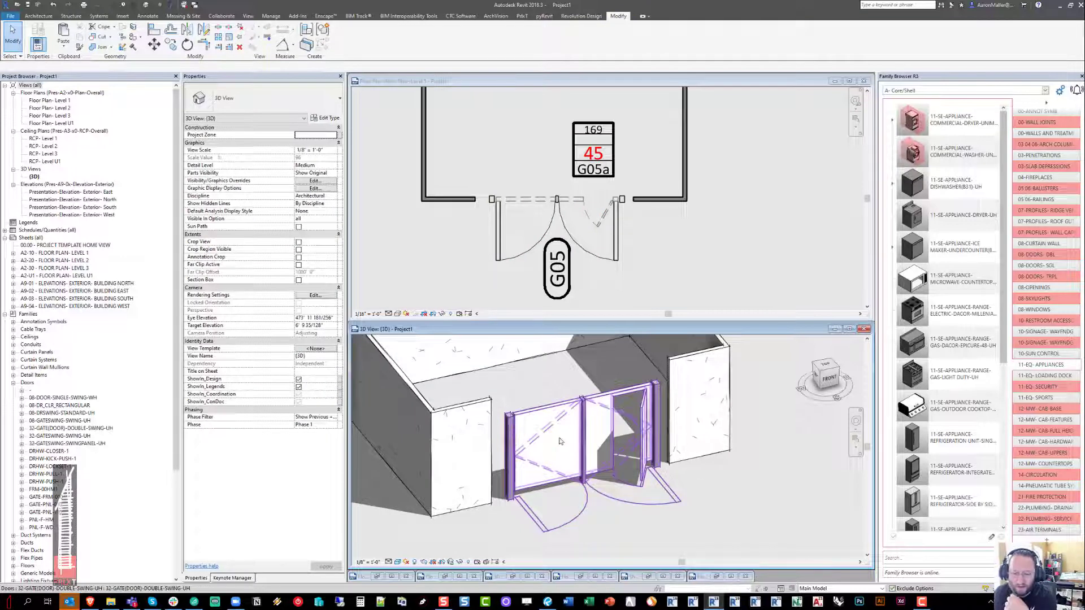
{"action": "mouse_move", "coordinate": [560, 441]}
{"action": "middle_mouse_down", "text": "shift"}
{"action": "mouse_move", "coordinate": [525, 414]}
{"action": "mouse_move", "coordinate": [546, 428]}
{"action": "middle_mouse_up", "text": "shift"}
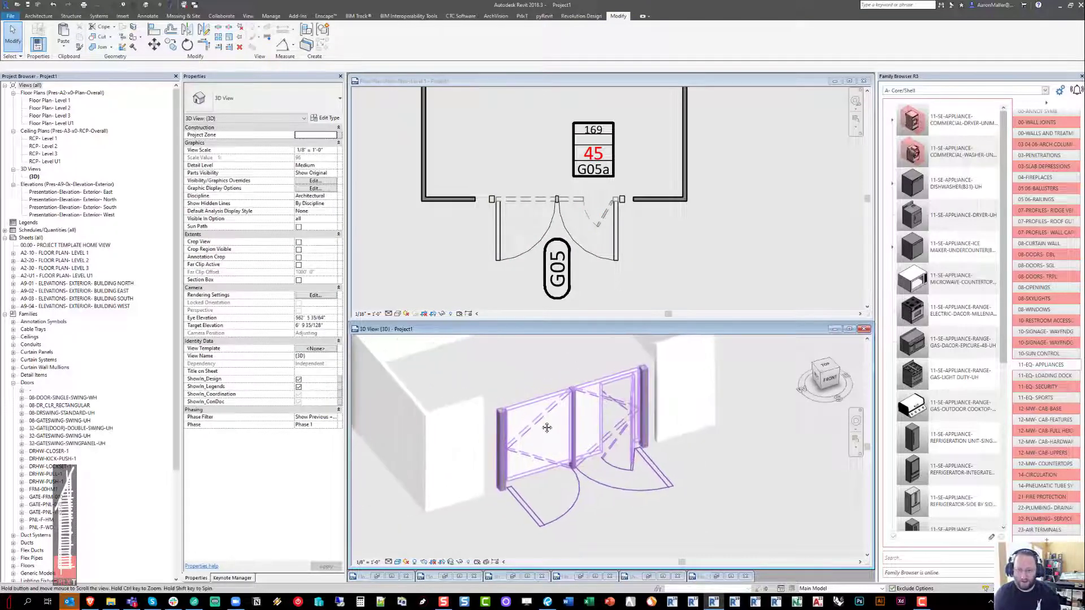